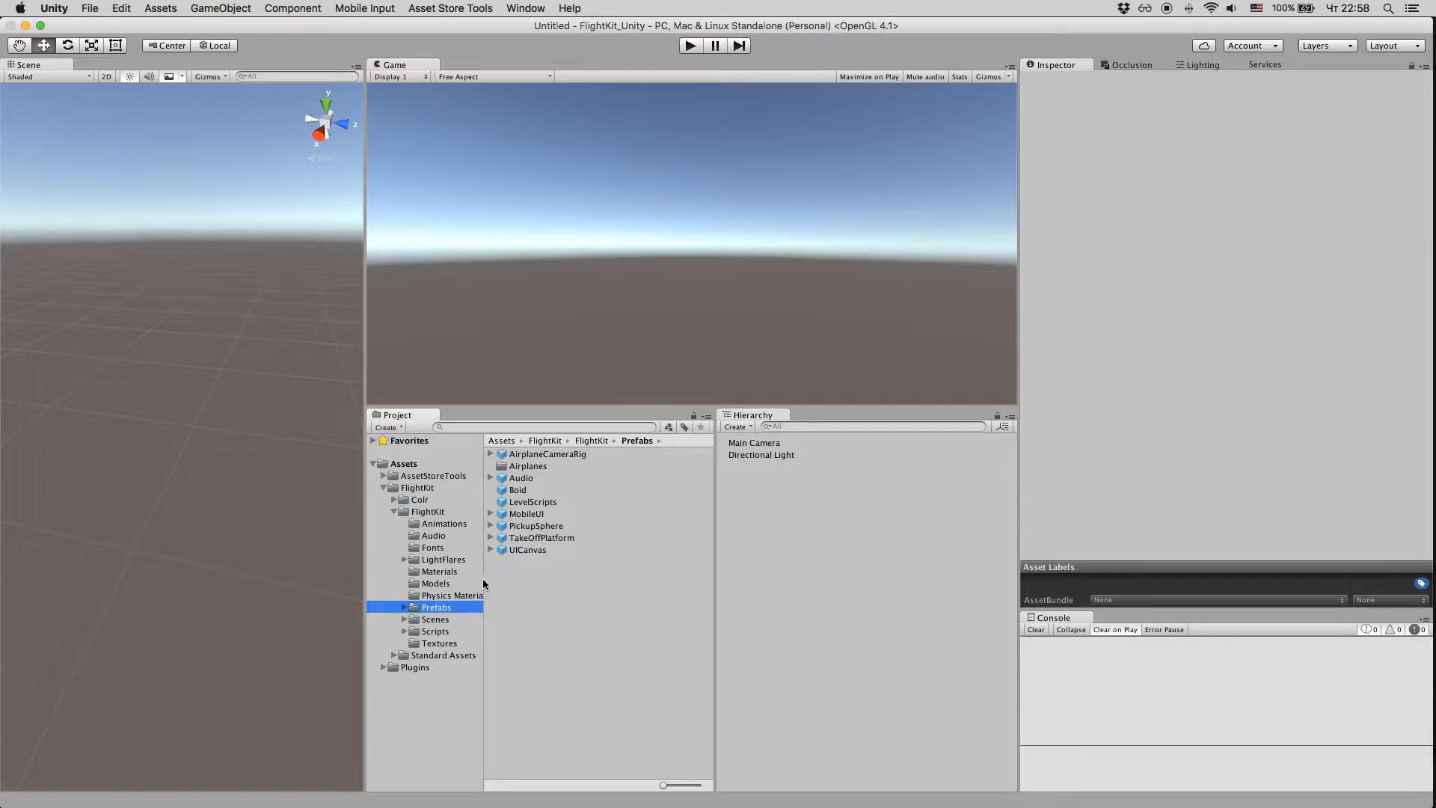
Step: Place the TakeOffPlatform prefab in the scene and check its tag options
left_click_drag(500, 536, 178, 503)
scroll(122, 541, "down", 10)
key("w")
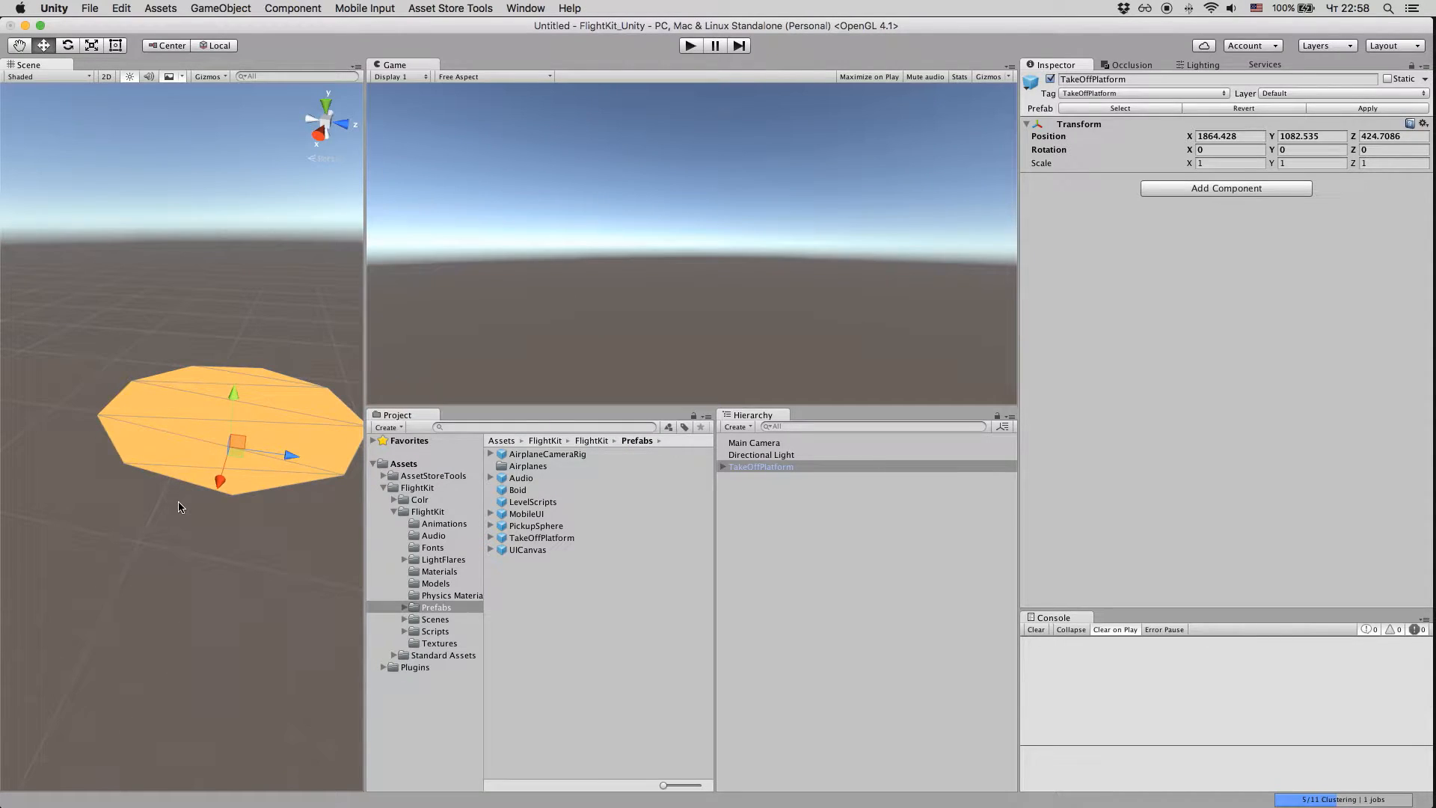
left_click(1065, 93)
left_click(1100, 109)
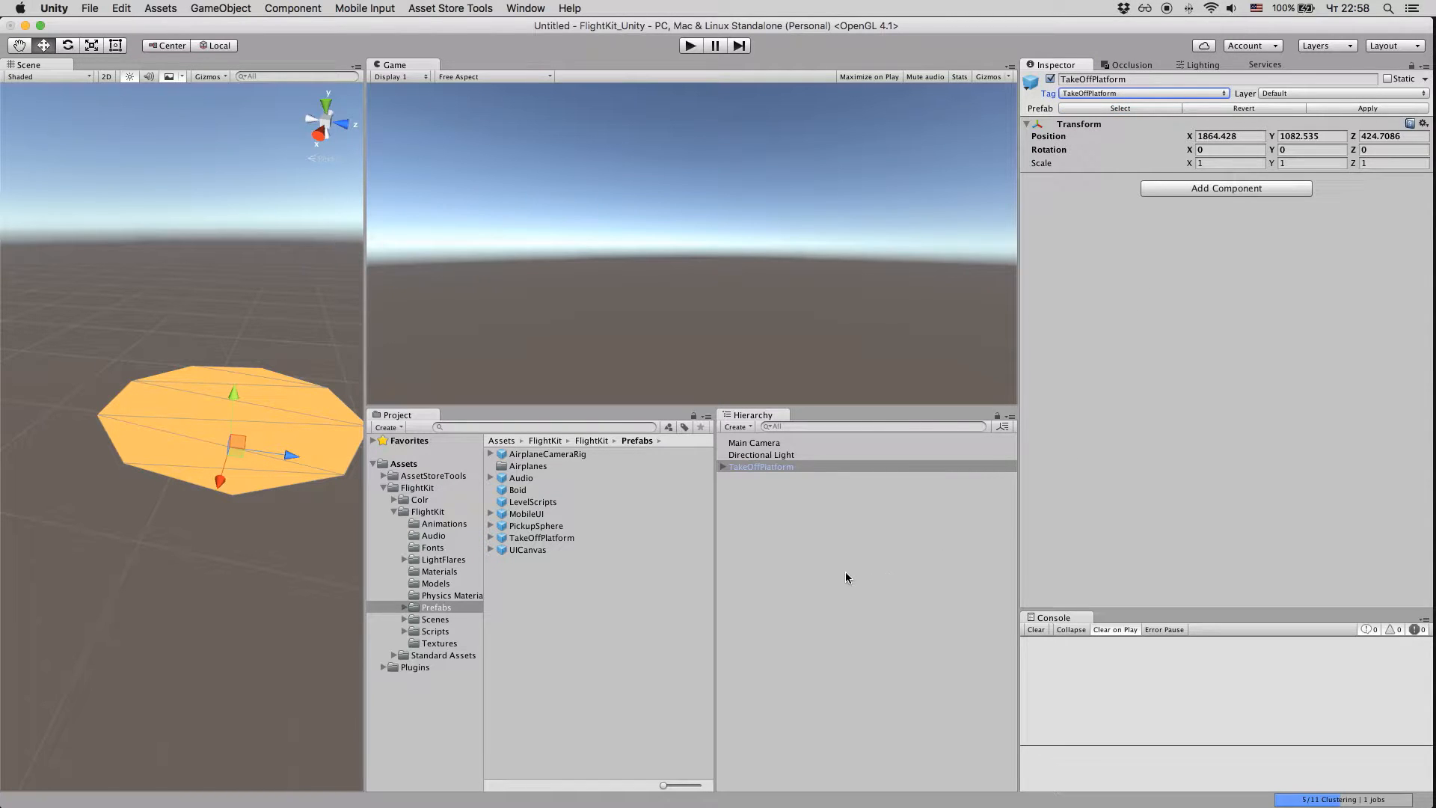
Step: Place the Airplane3 prefab from the Airplanes folder on the take-off platform
double_click(525, 467)
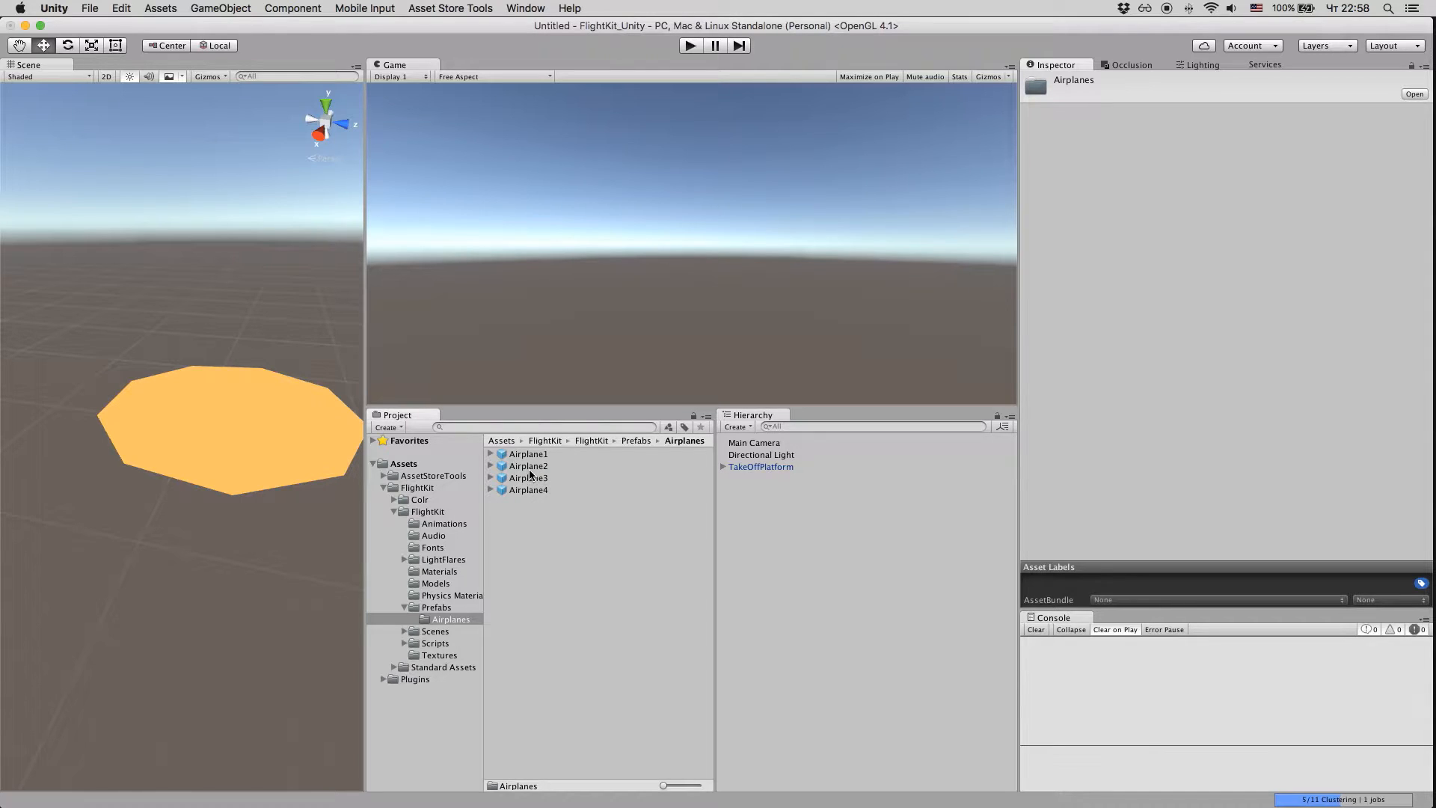
left_click(528, 470)
left_click(529, 479)
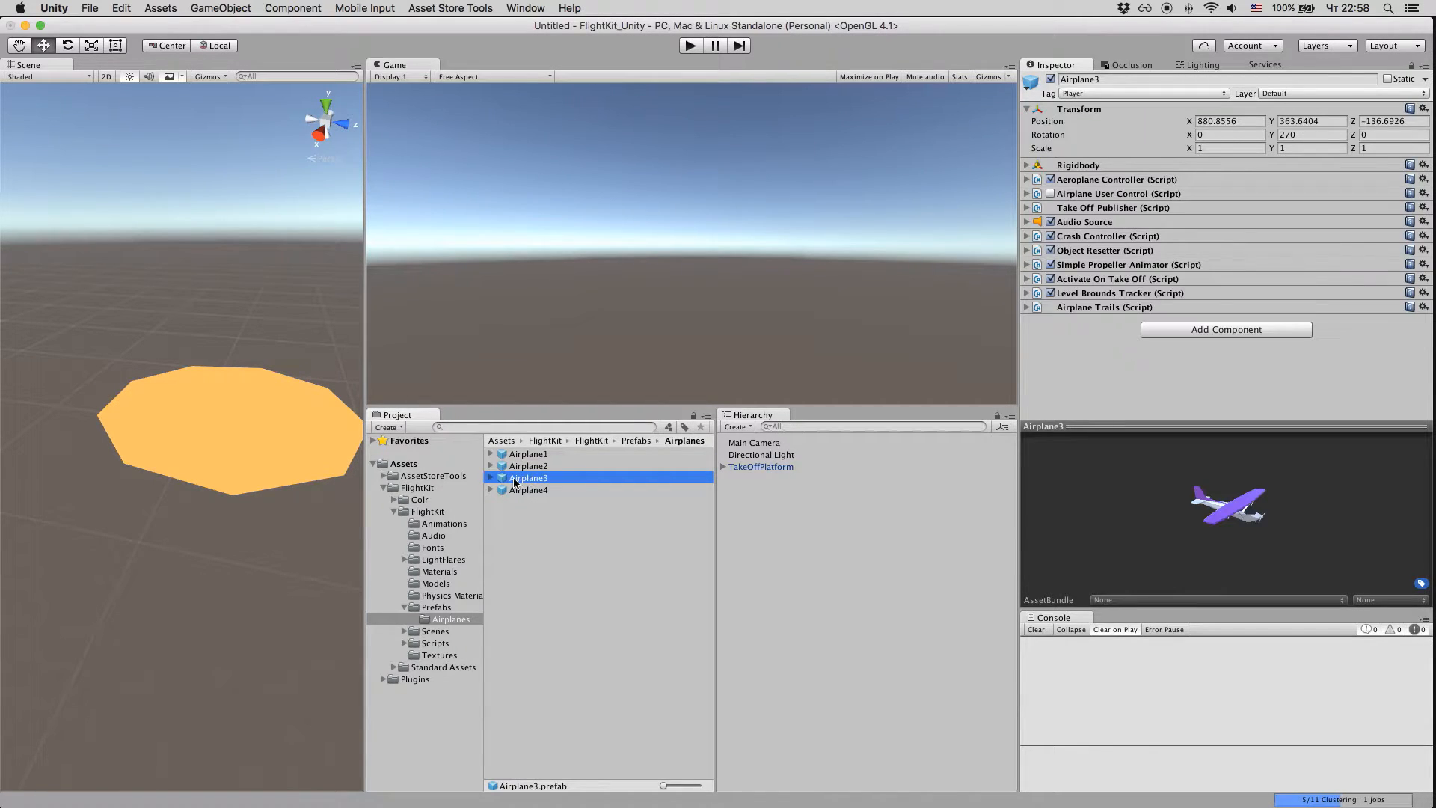
left_click_drag(507, 482, 220, 474)
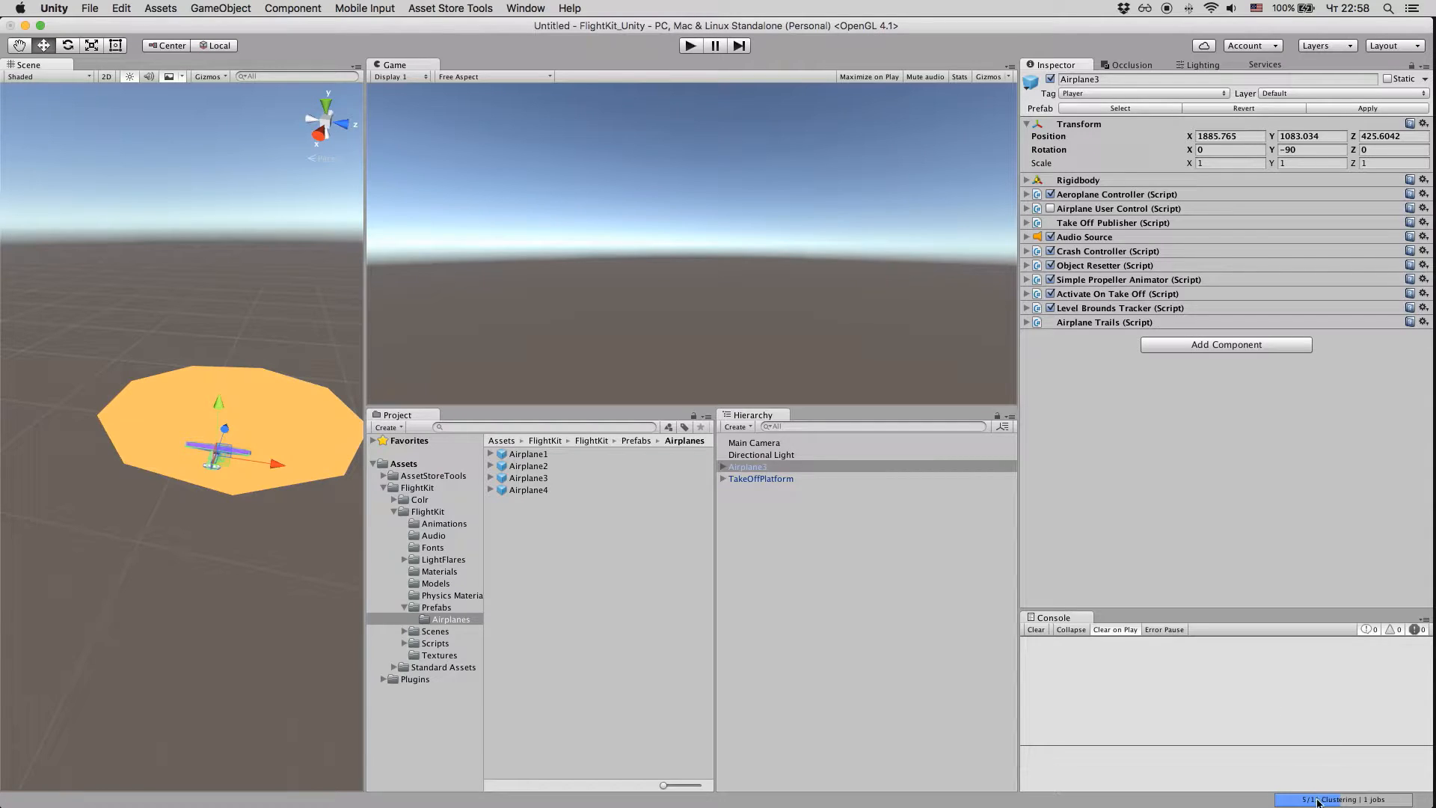
Step: Turn off automatic lightmap baking in the scene's lighting settings
left_click(1197, 65)
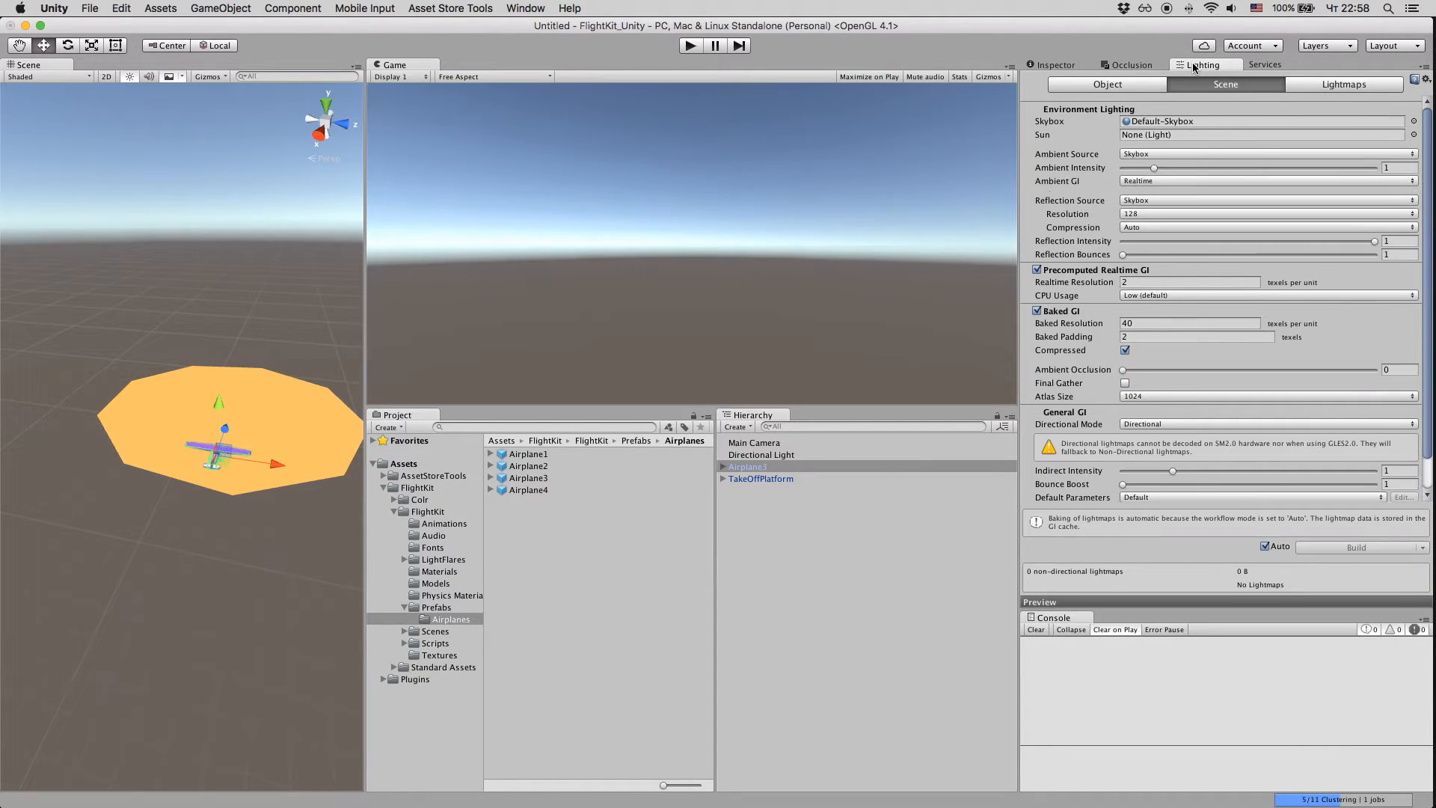
left_click(1265, 547)
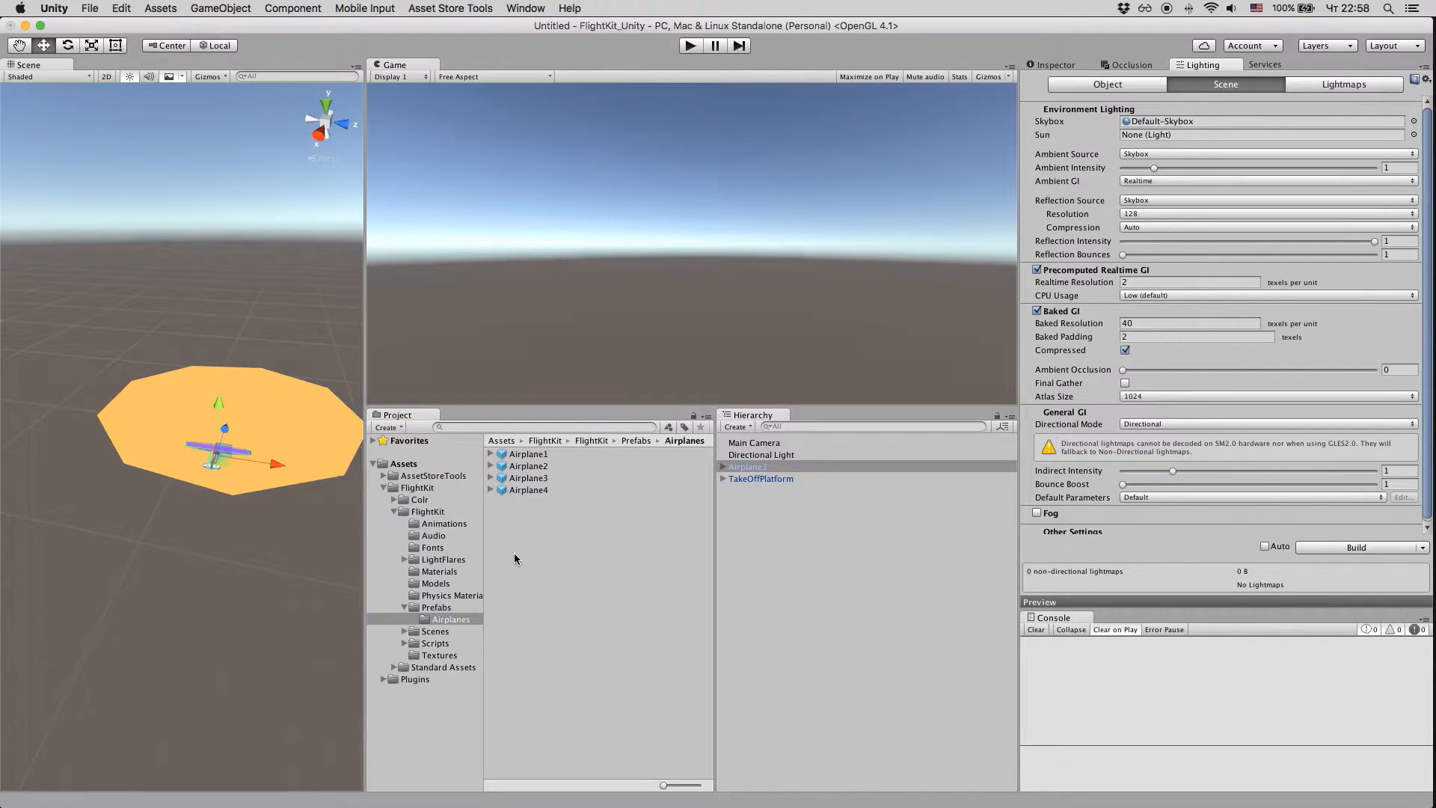
Step: Add the AirplaneCameraRig prefab to the scene and delete the default Main Camera
left_click(446, 608)
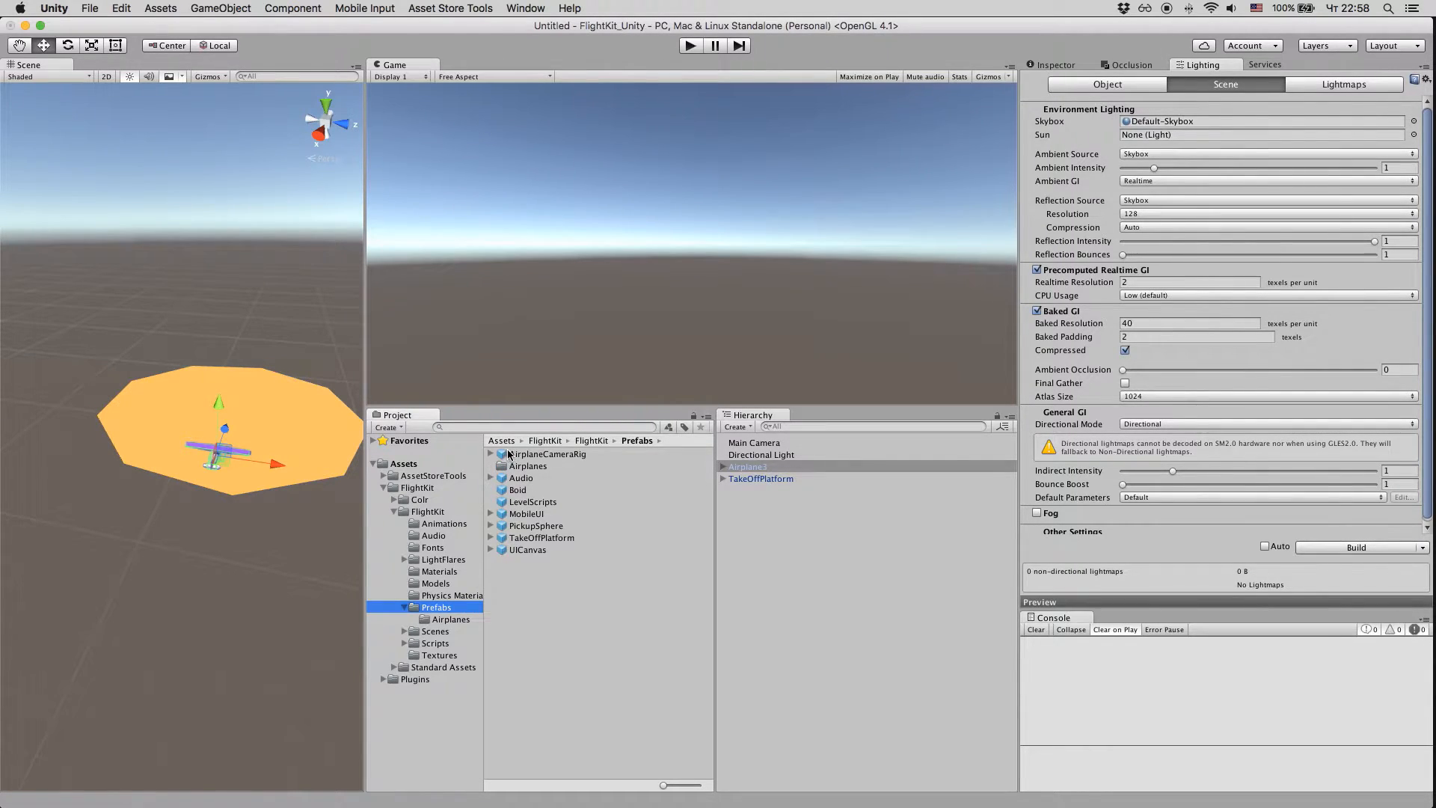
left_click_drag(507, 454, 743, 441)
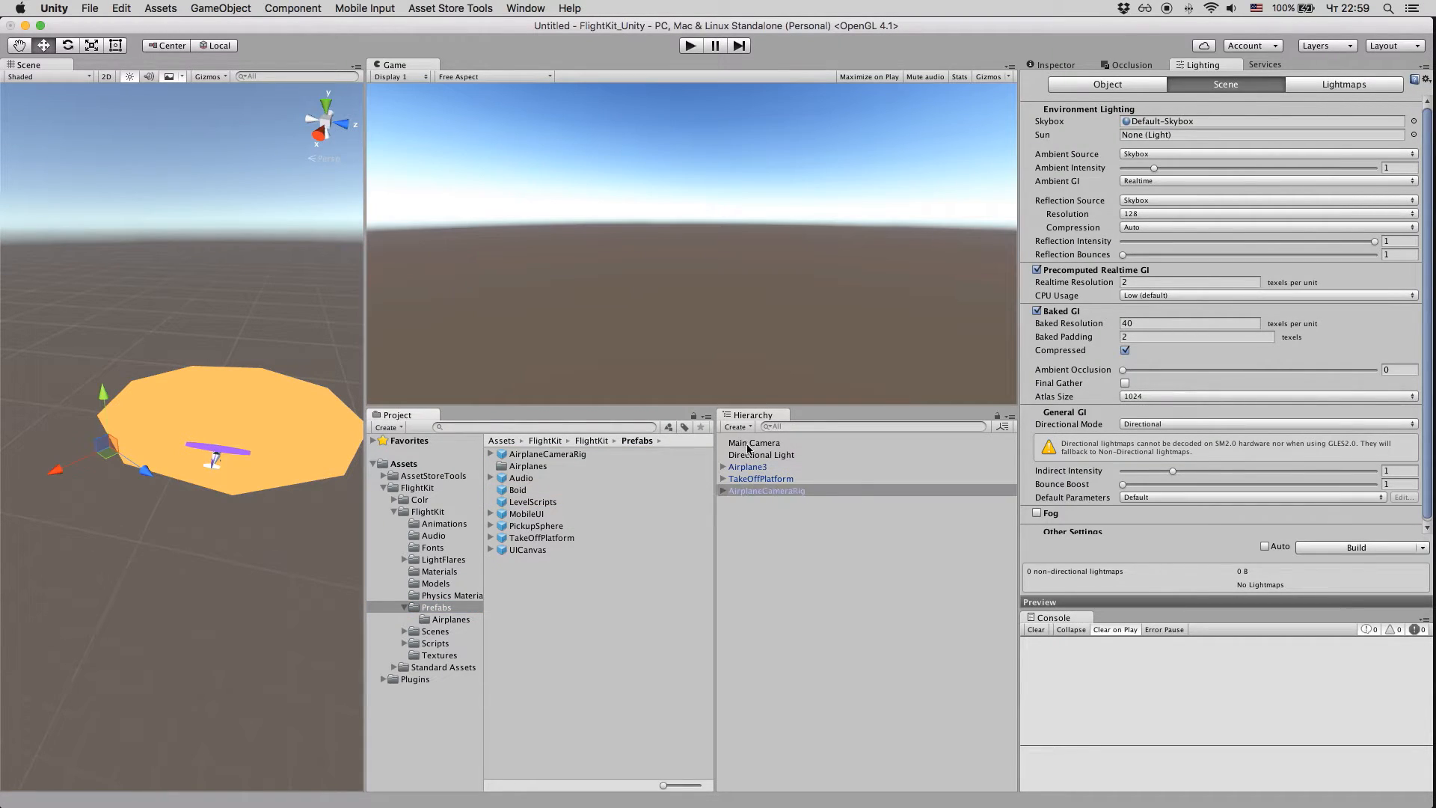
left_click(748, 446)
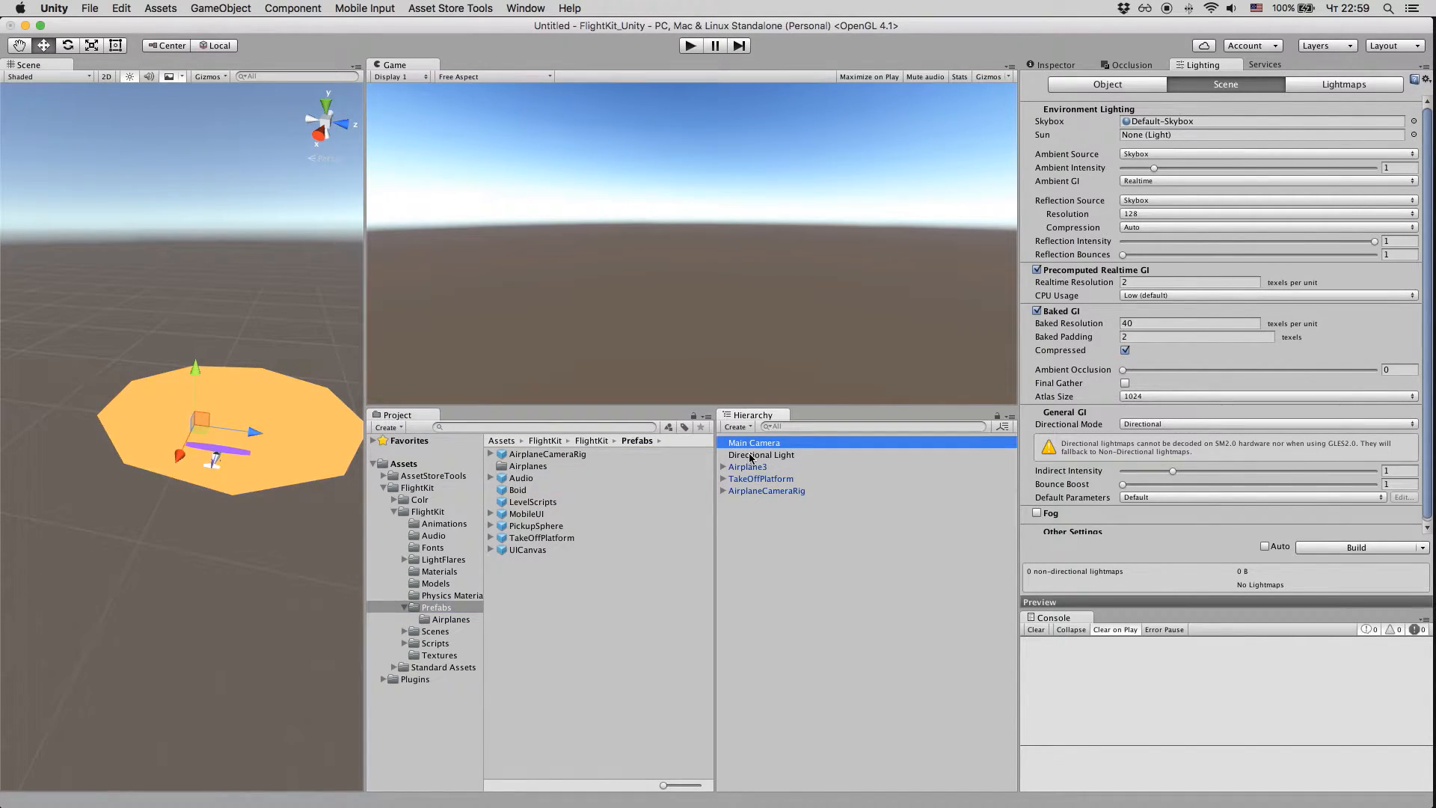
key("super+BackSpace")
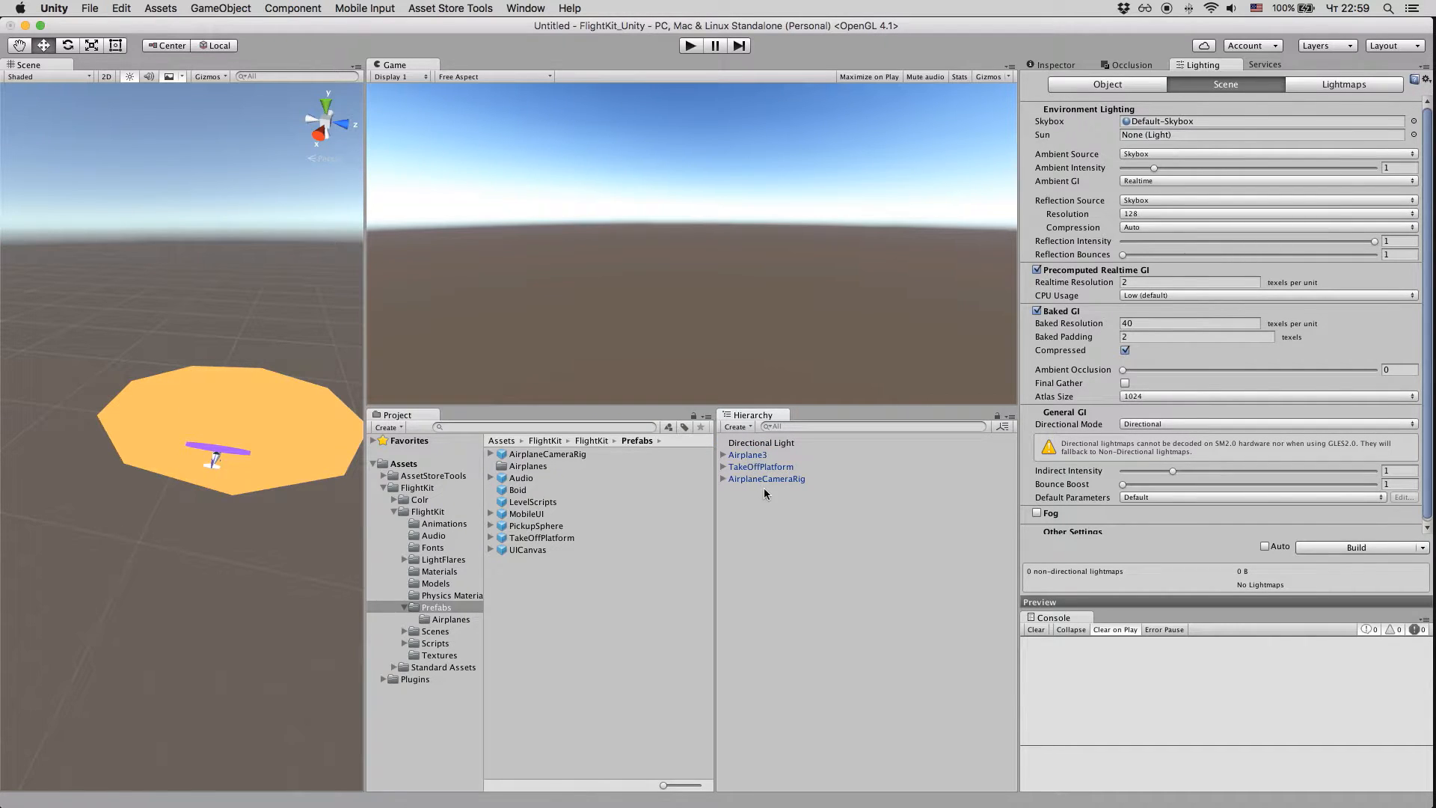
Step: Copy Airplane3's Transform component values onto AirplaneCameraRig so the rig sits at the airplane
left_click(764, 480)
key("f")
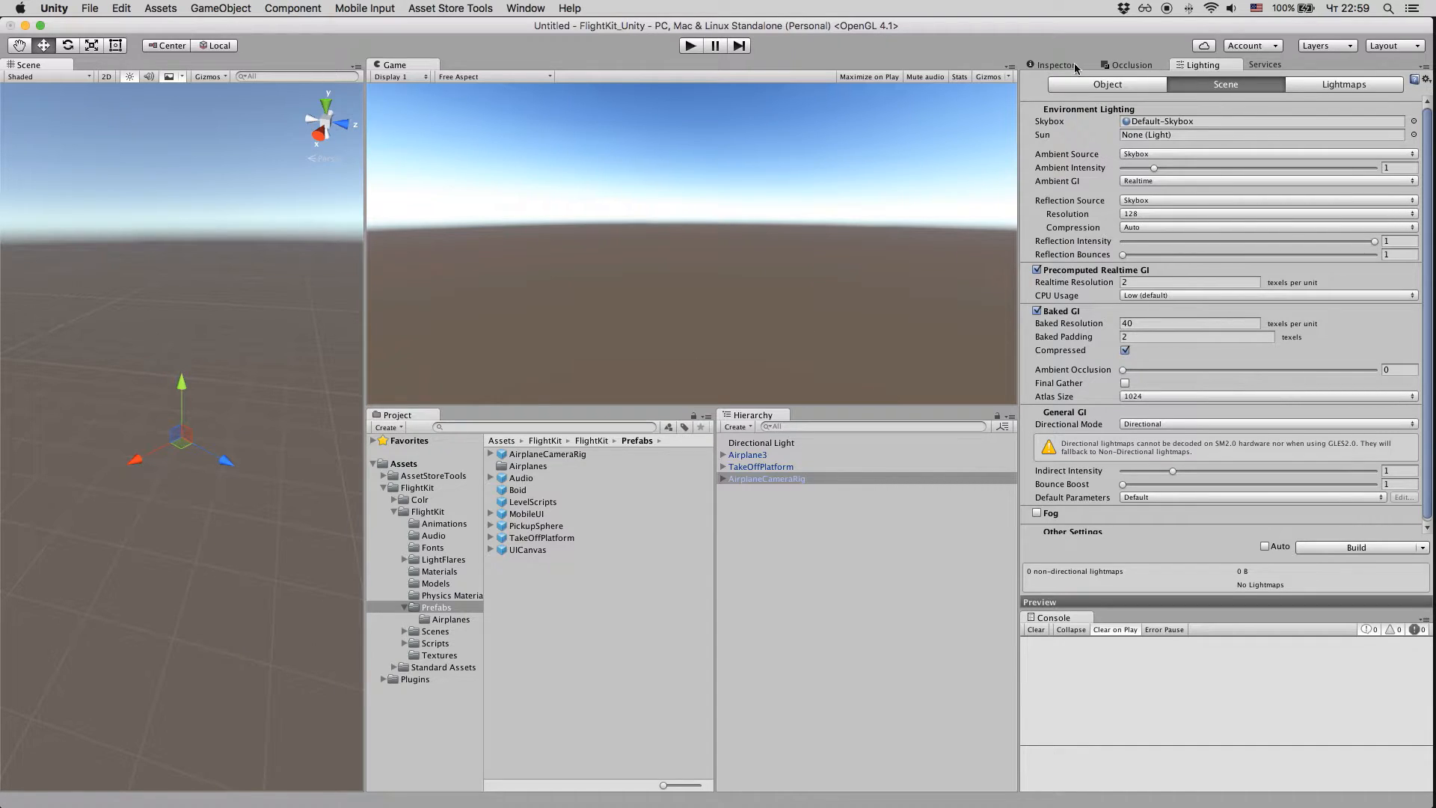
left_click(1047, 65)
left_click(779, 454)
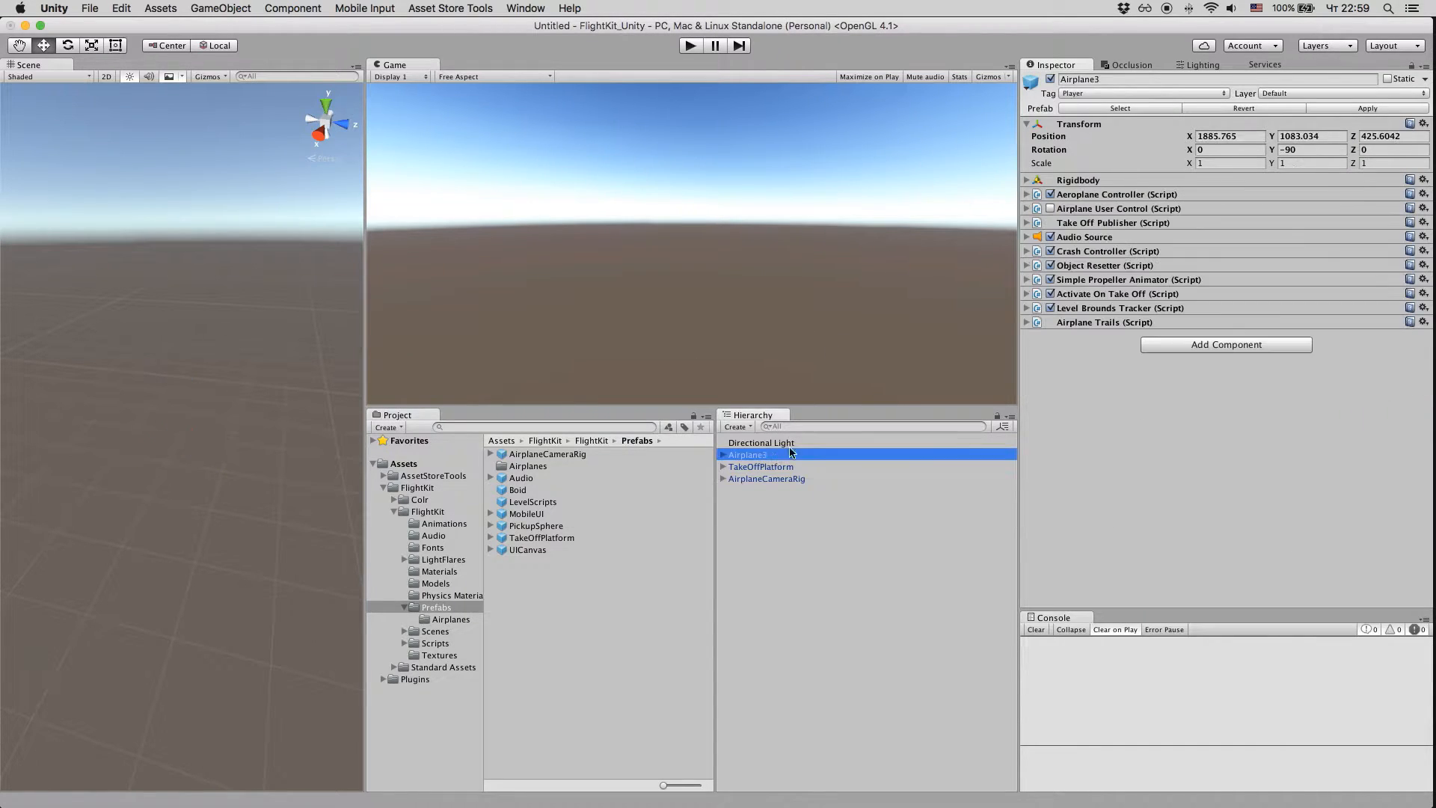
left_click(1422, 127)
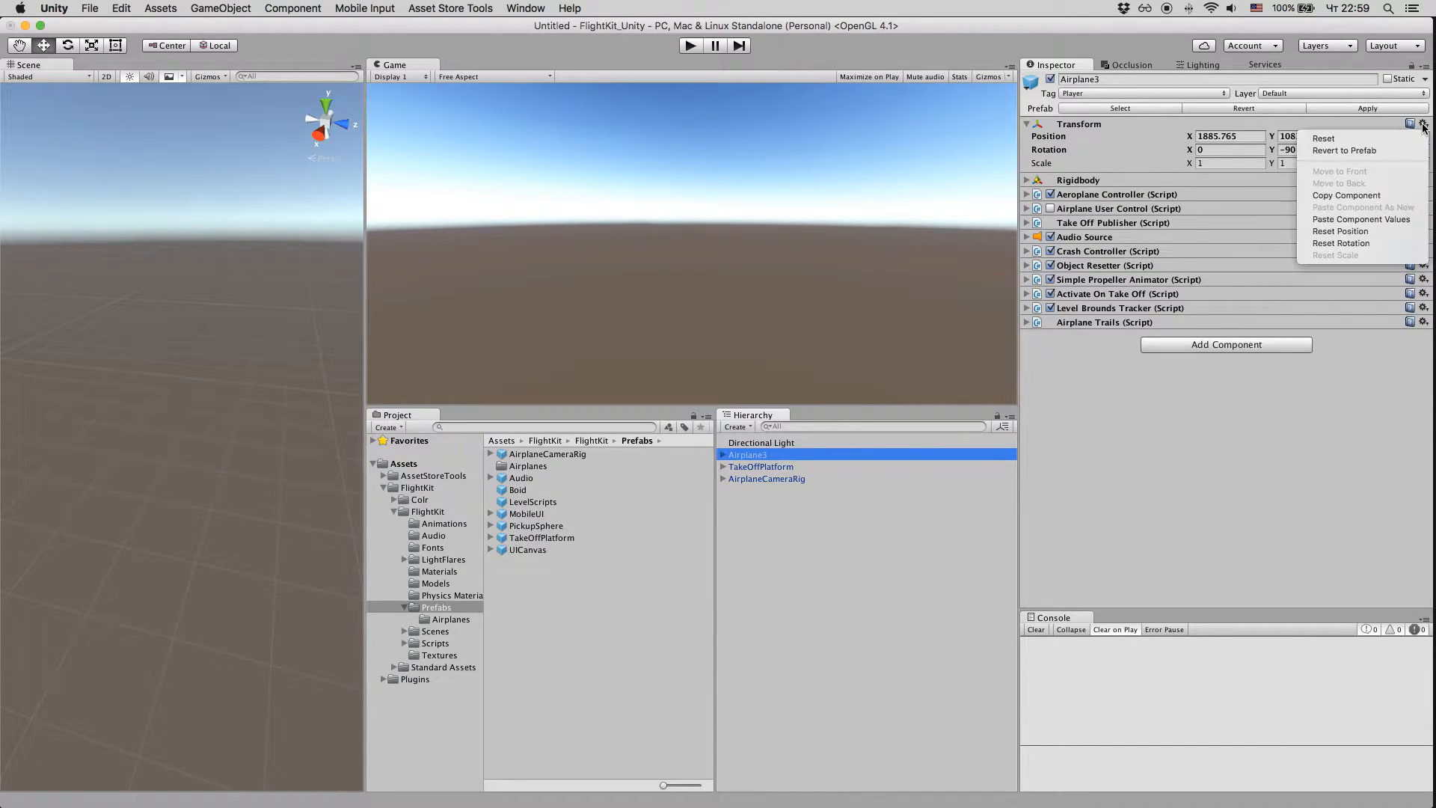
left_click(1384, 196)
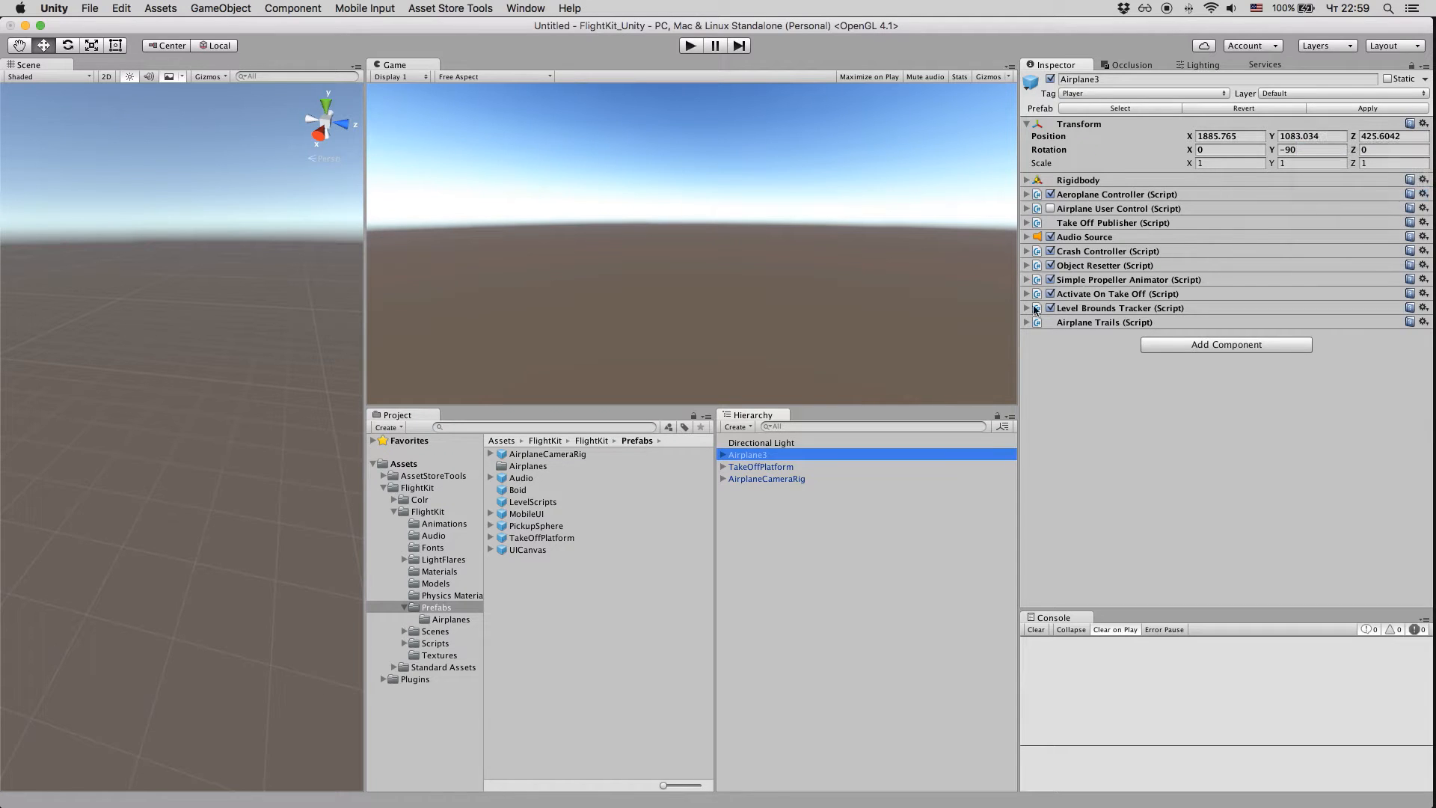
left_click(833, 477)
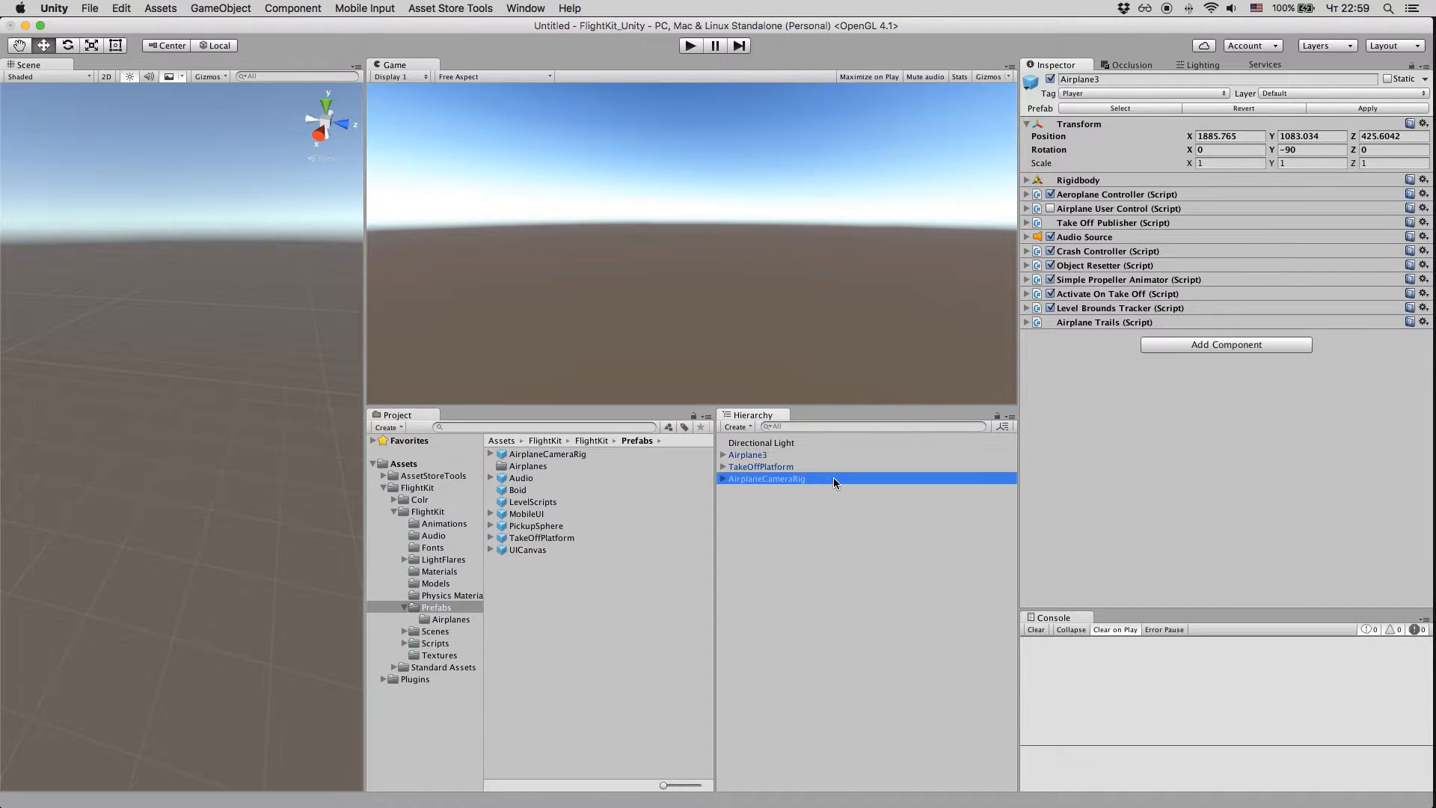
left_click(1423, 123)
left_click(1358, 219)
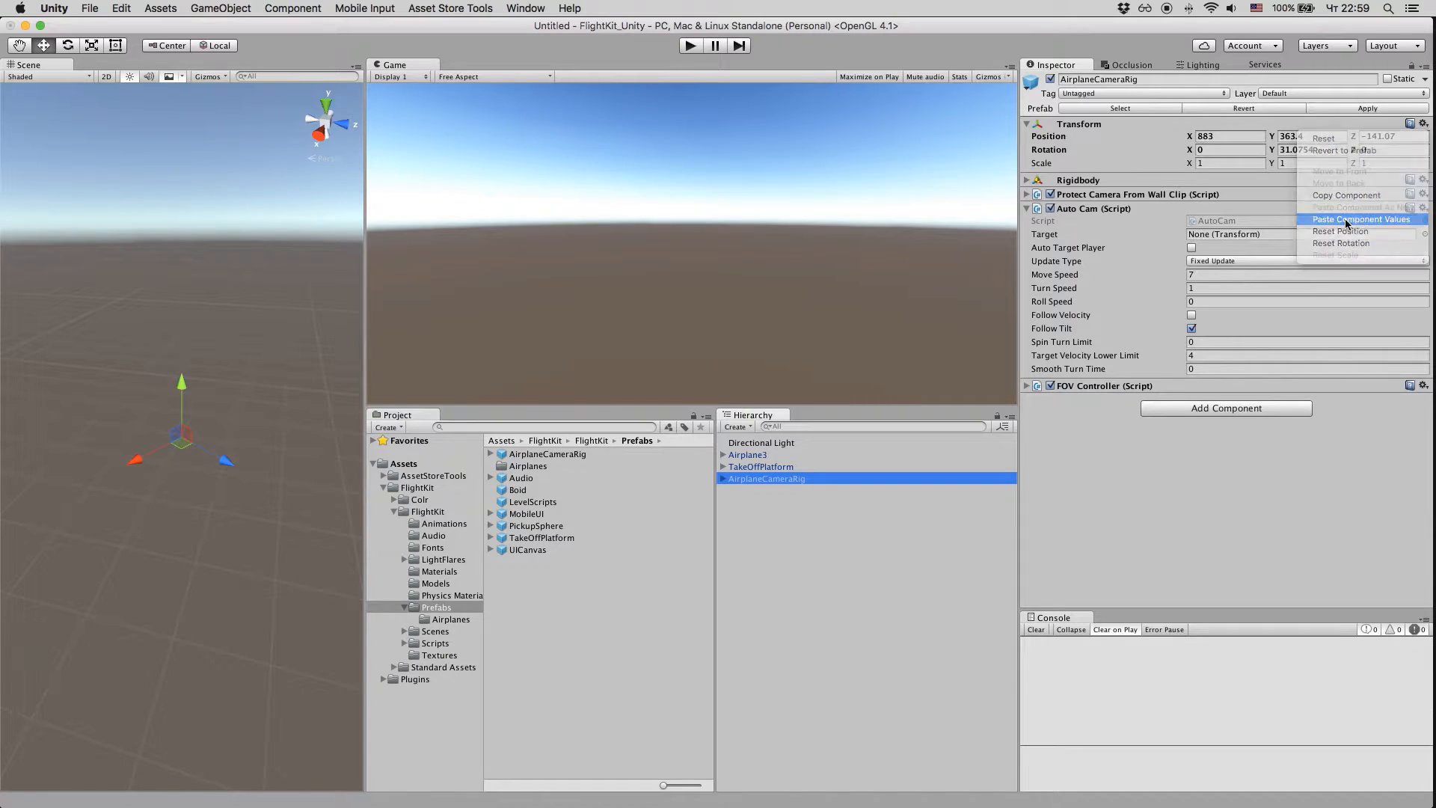
key("f")
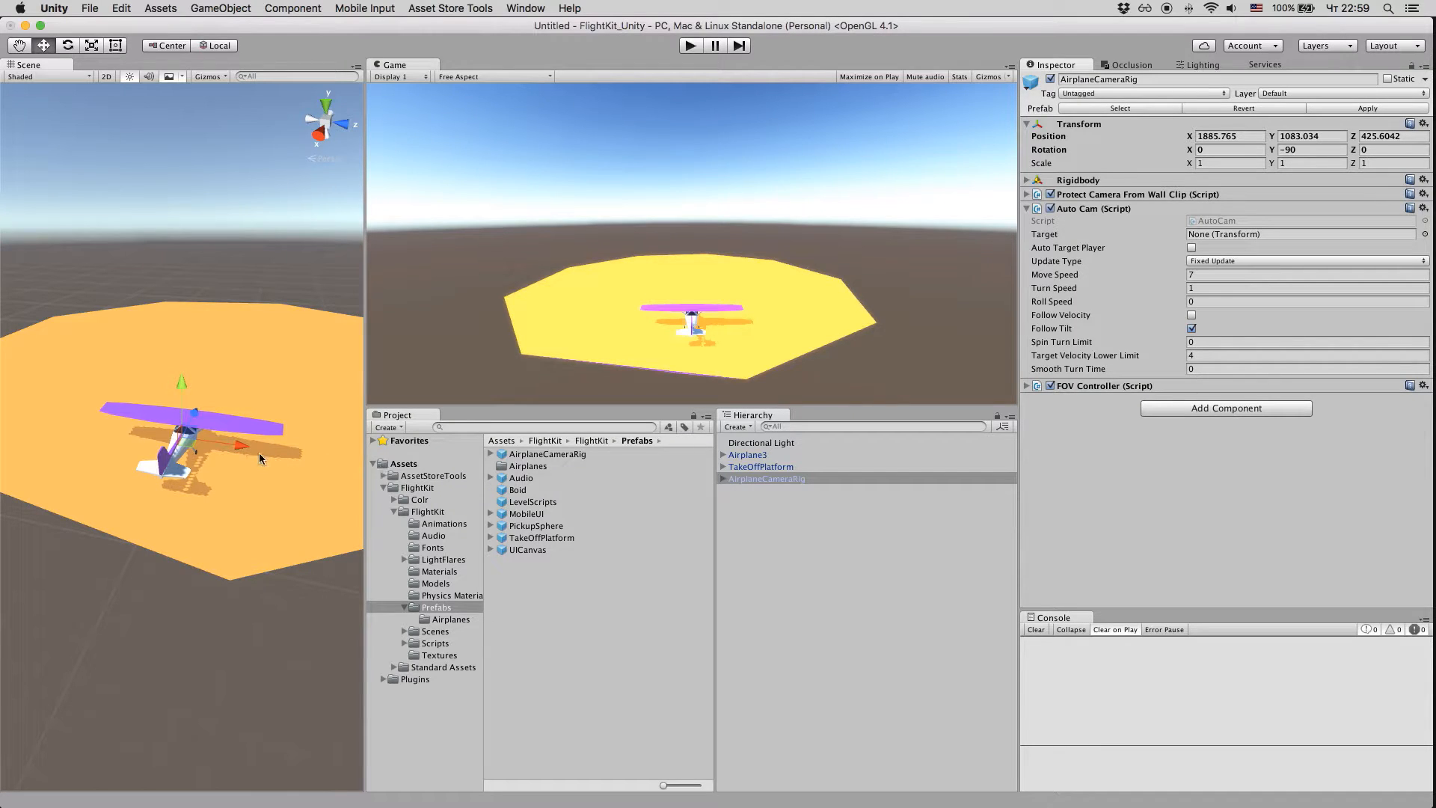
Step: Move AirplaneCameraRig to about X 1887.36, Y 1080.65, Z 426.2 and rotate it to about 58.3 degrees around Y, facing the airplane's front
left_click_drag(239, 445, 181, 344)
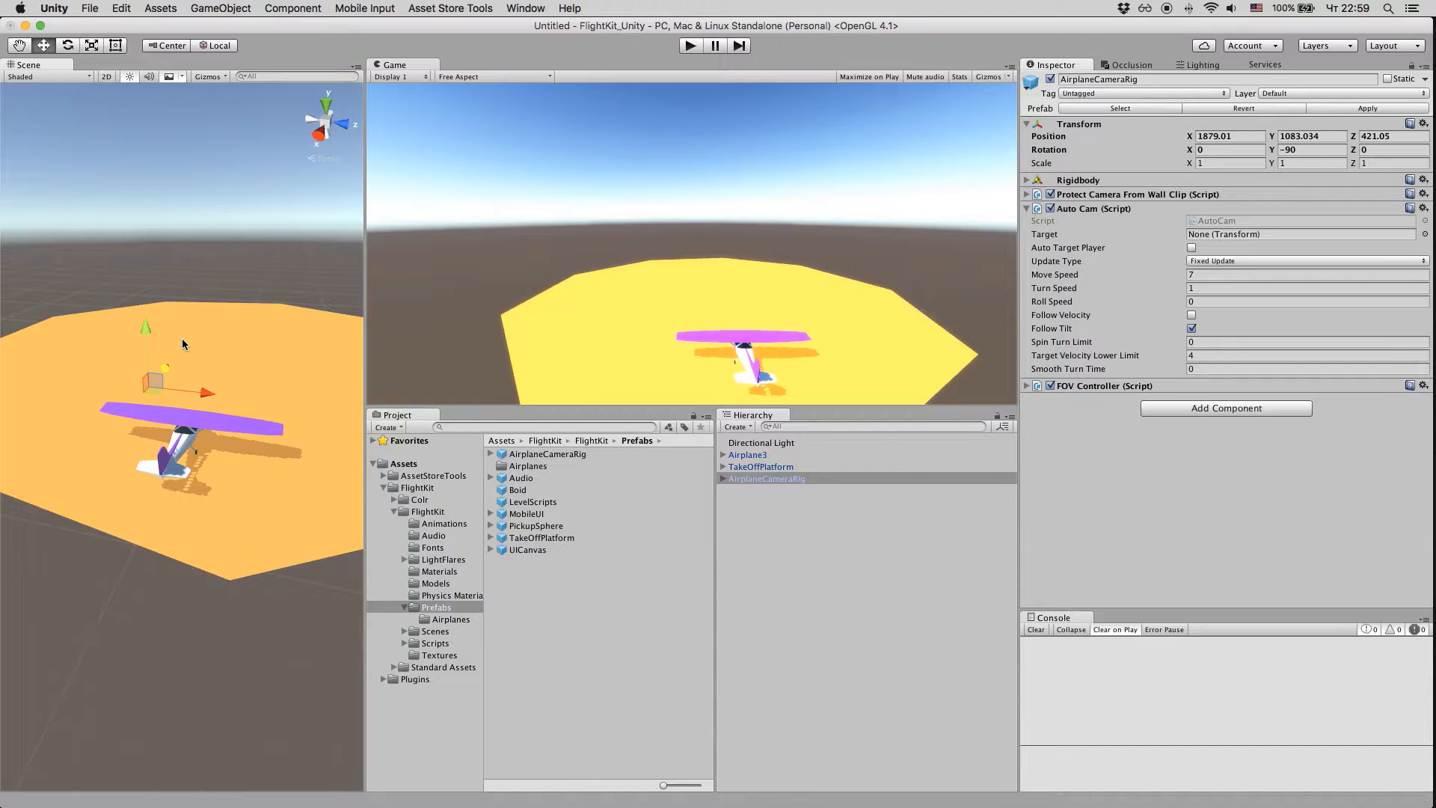
key("r")
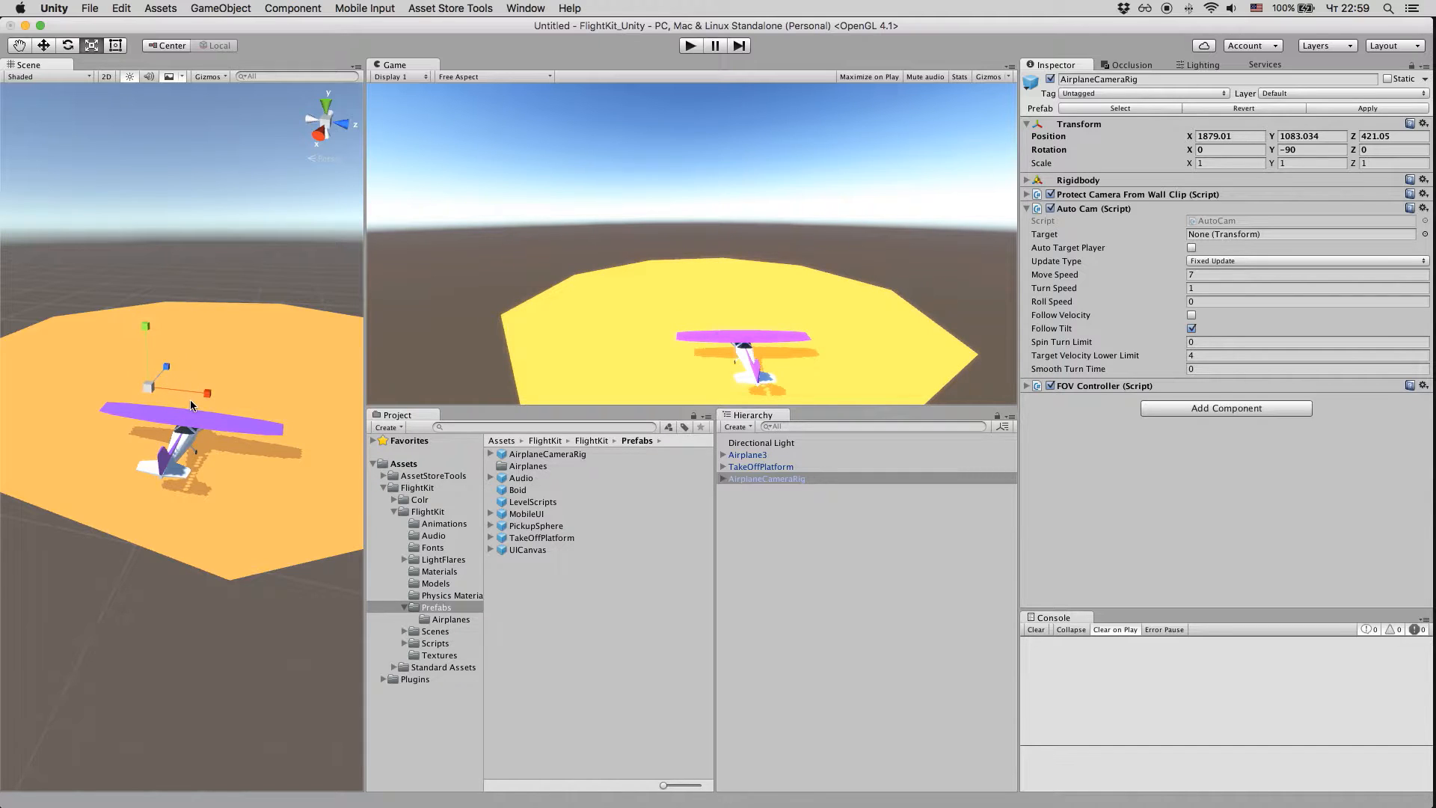
key("e")
left_click_drag(190, 410, 2, 421)
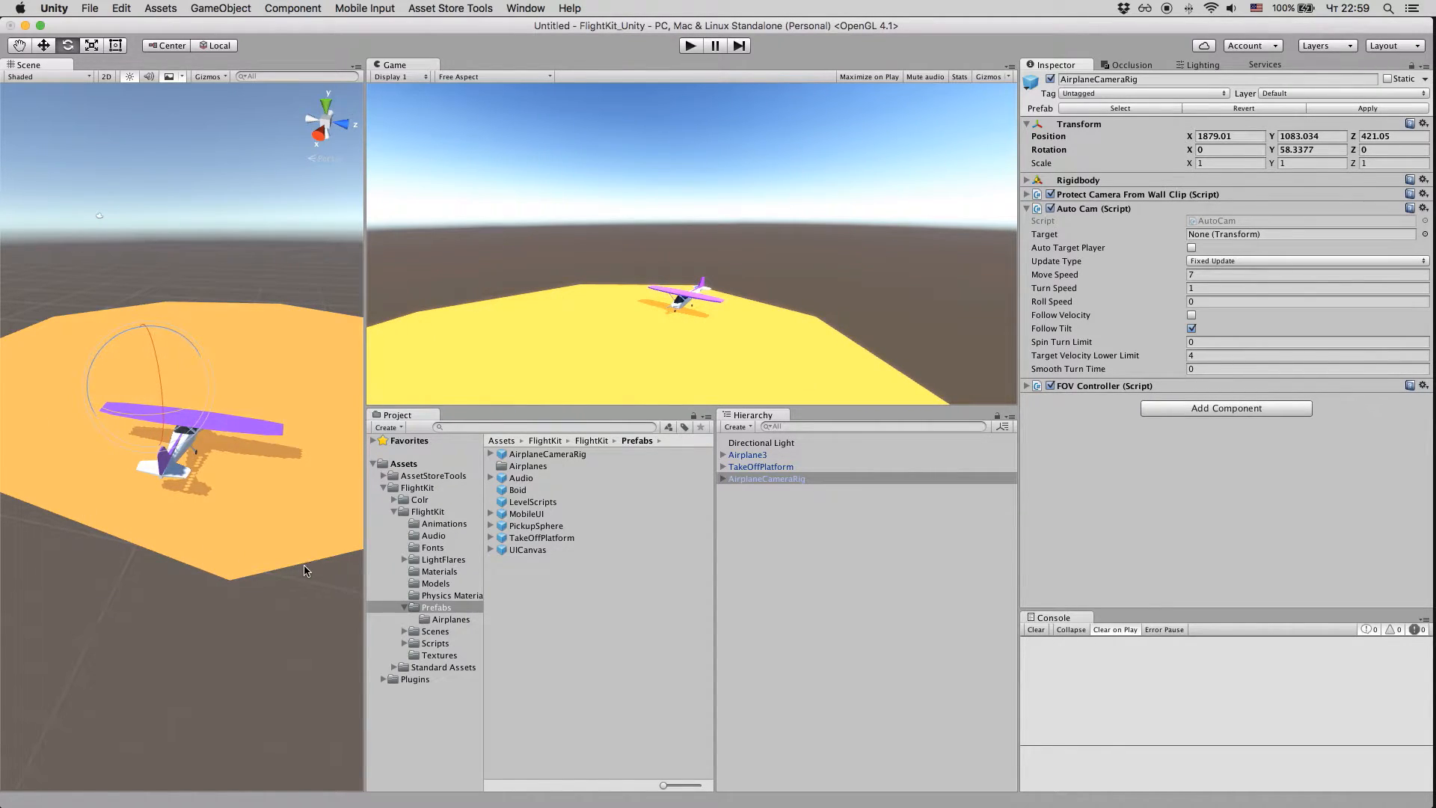
key("w")
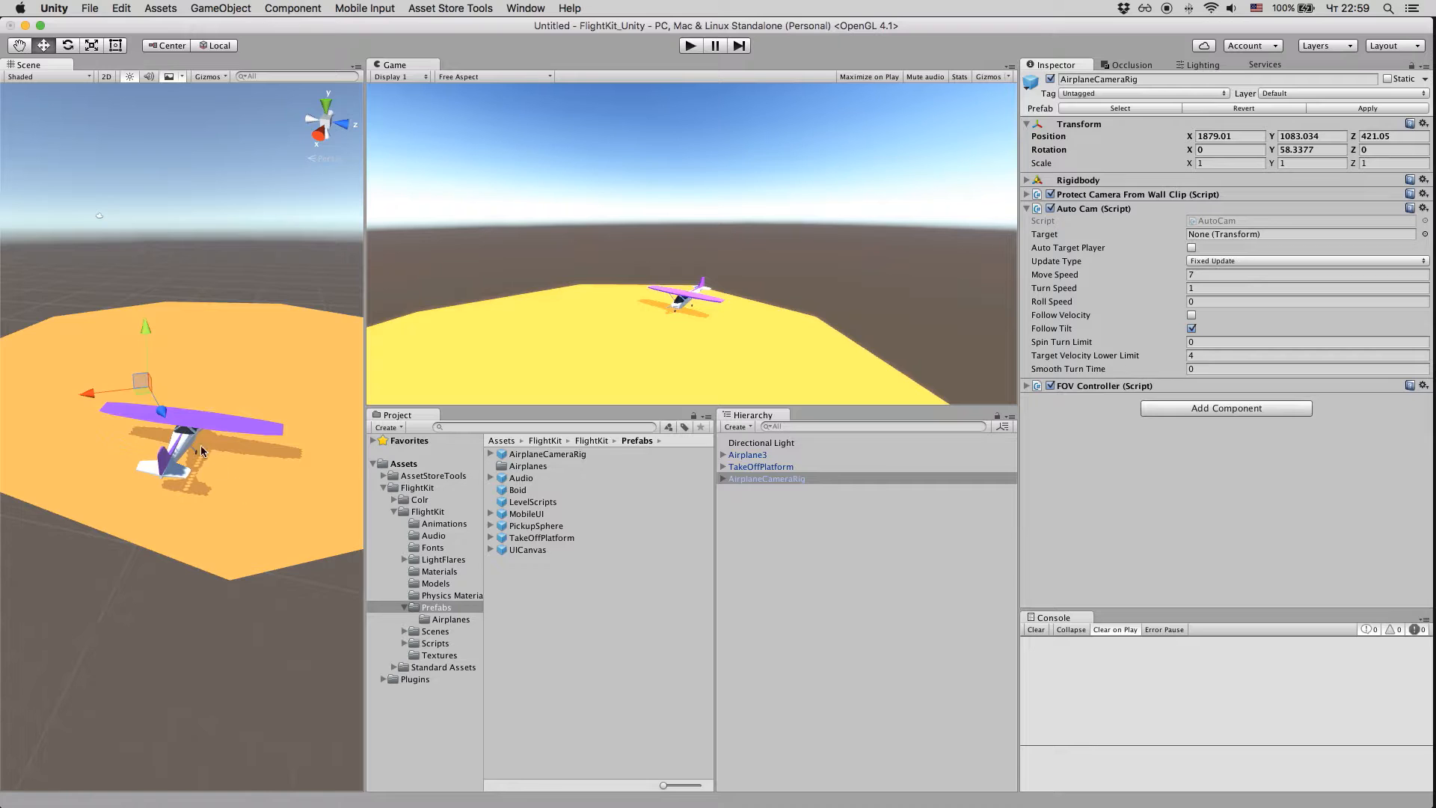
left_click_drag(169, 421, 200, 474)
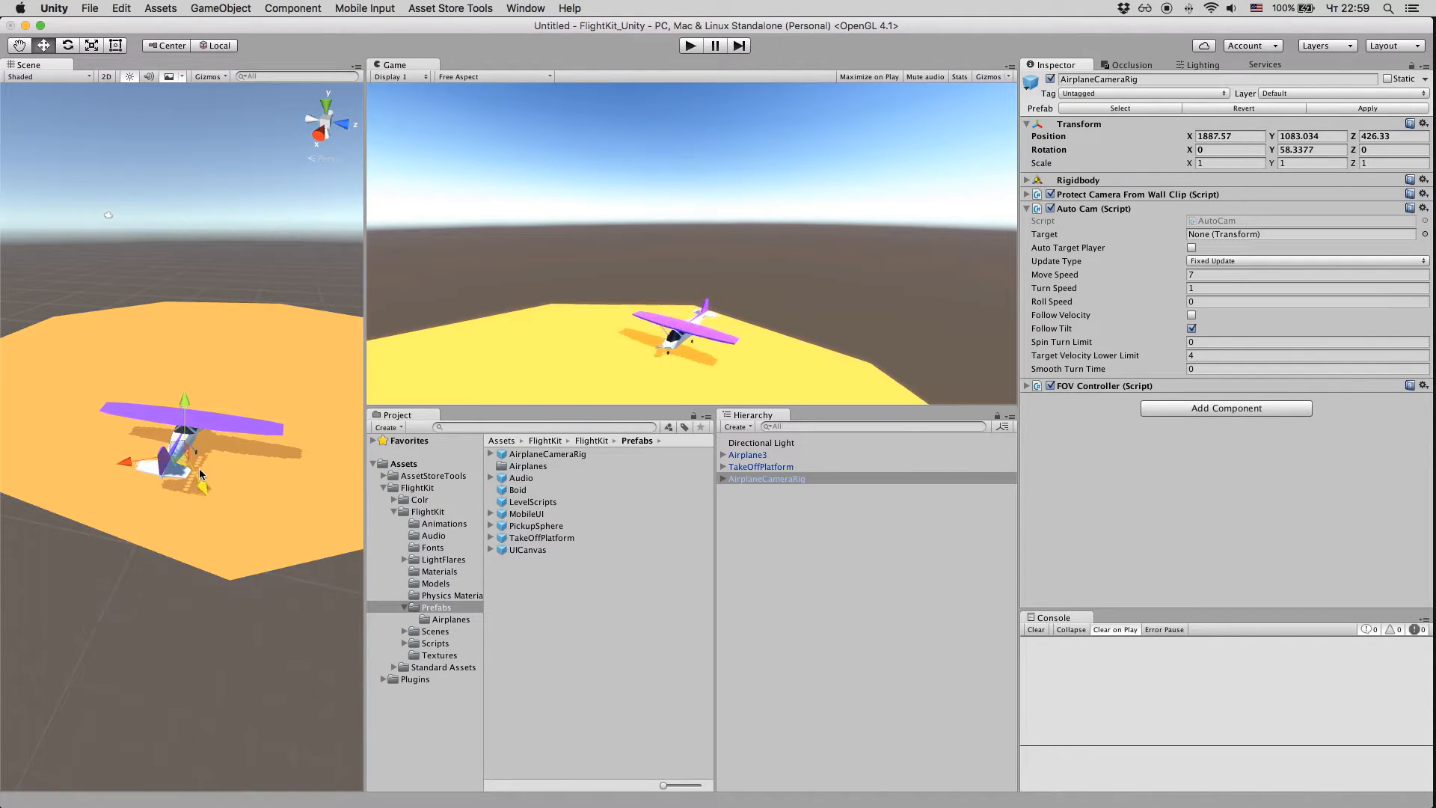
left_click_drag(187, 422, 187, 456)
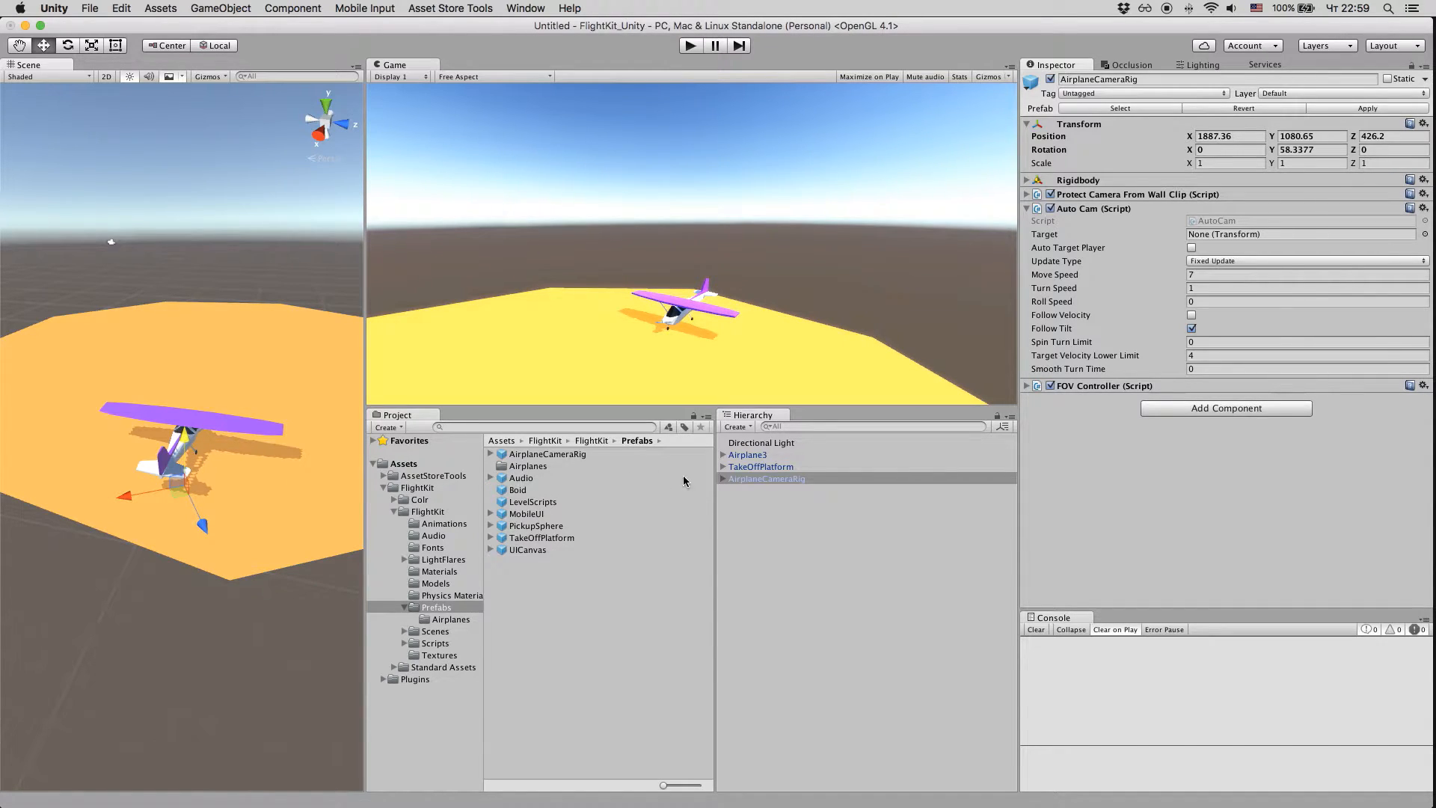
Step: Assign Airplane3's CameraTarget as the Auto Cam target of AirplaneCameraRig, and play-test the camera movement briefly
left_click(723, 479)
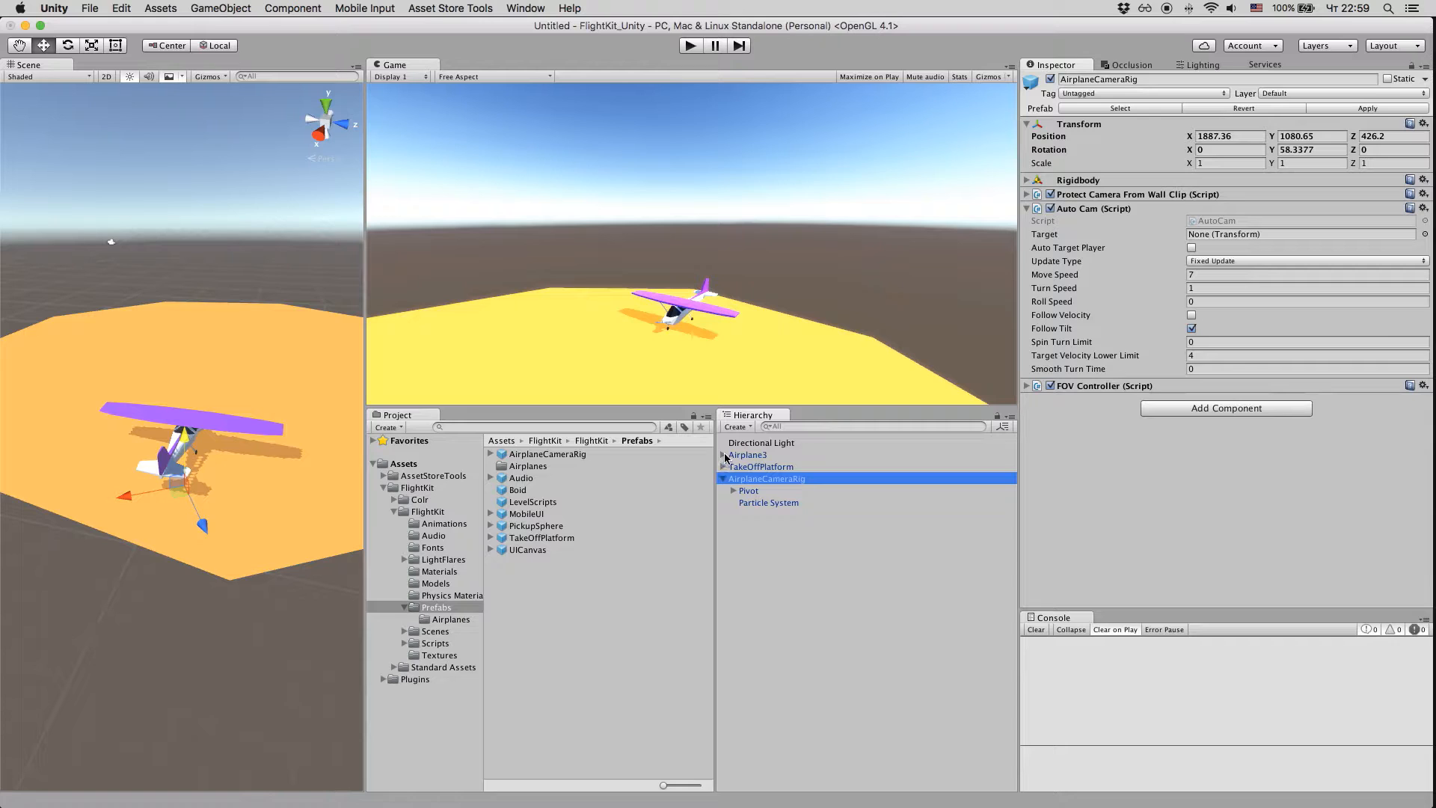
left_click(723, 455)
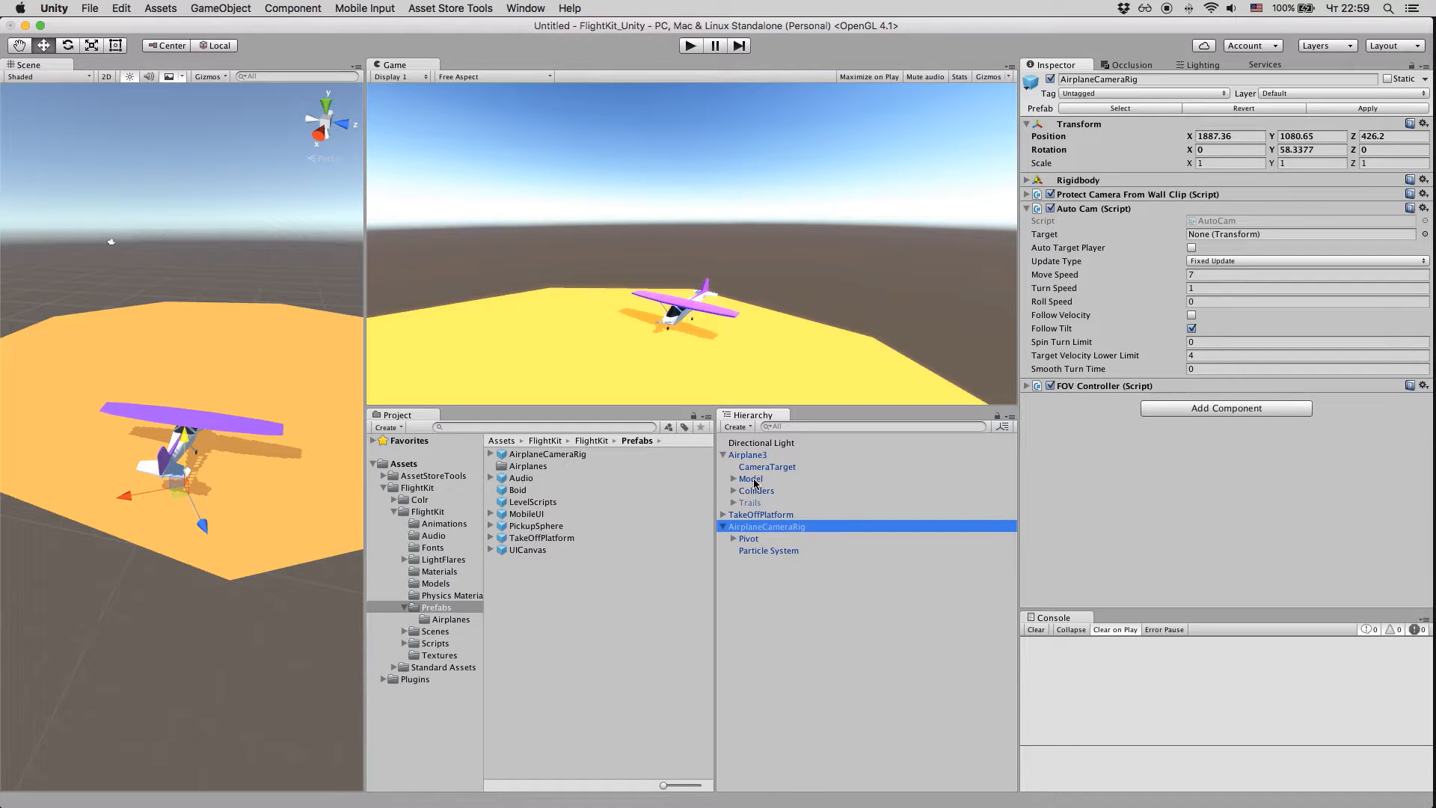
left_click_drag(758, 469, 1214, 235)
left_click(690, 46)
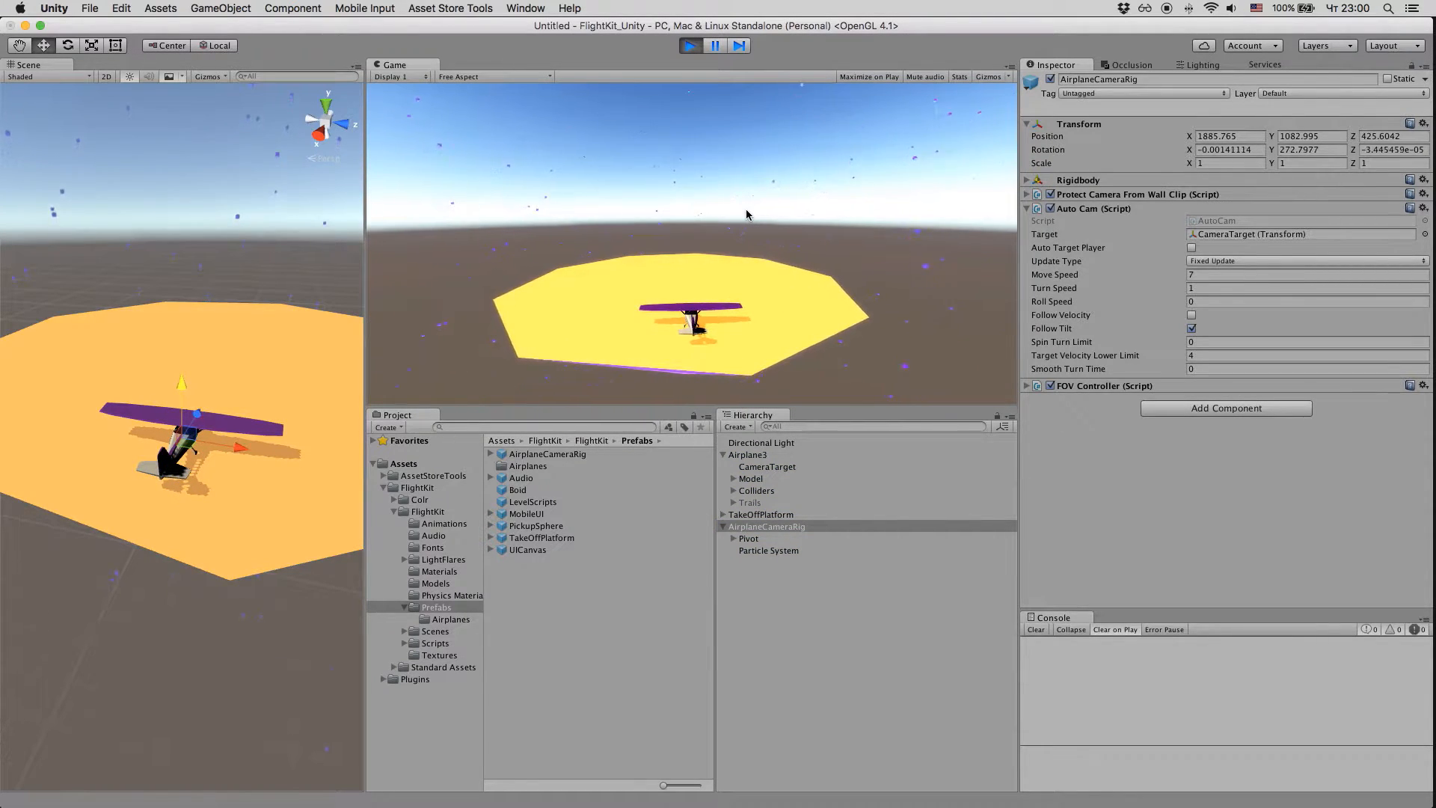
left_click(697, 48)
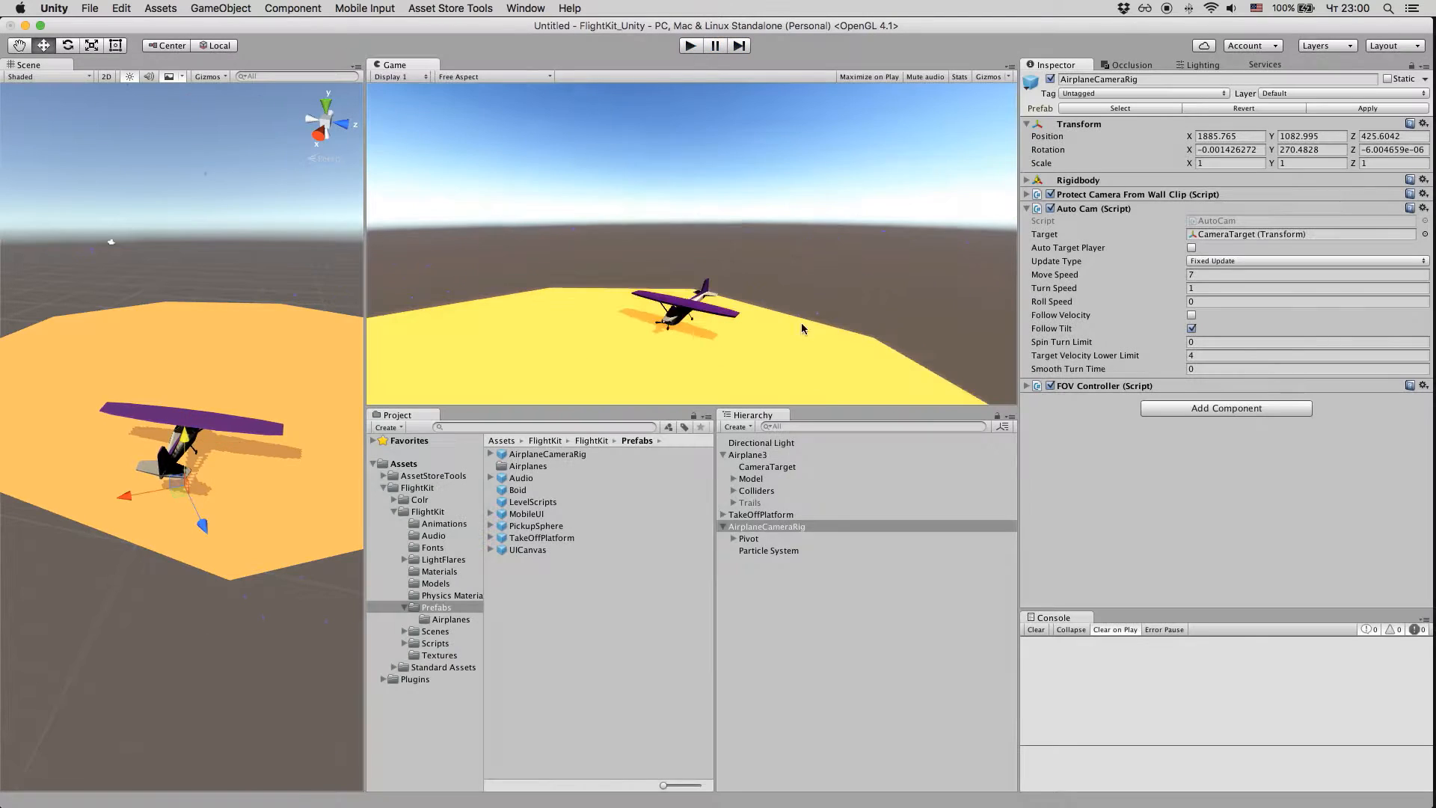
Step: Enable the Airplane User Control script on Airplane3
left_click(828, 456)
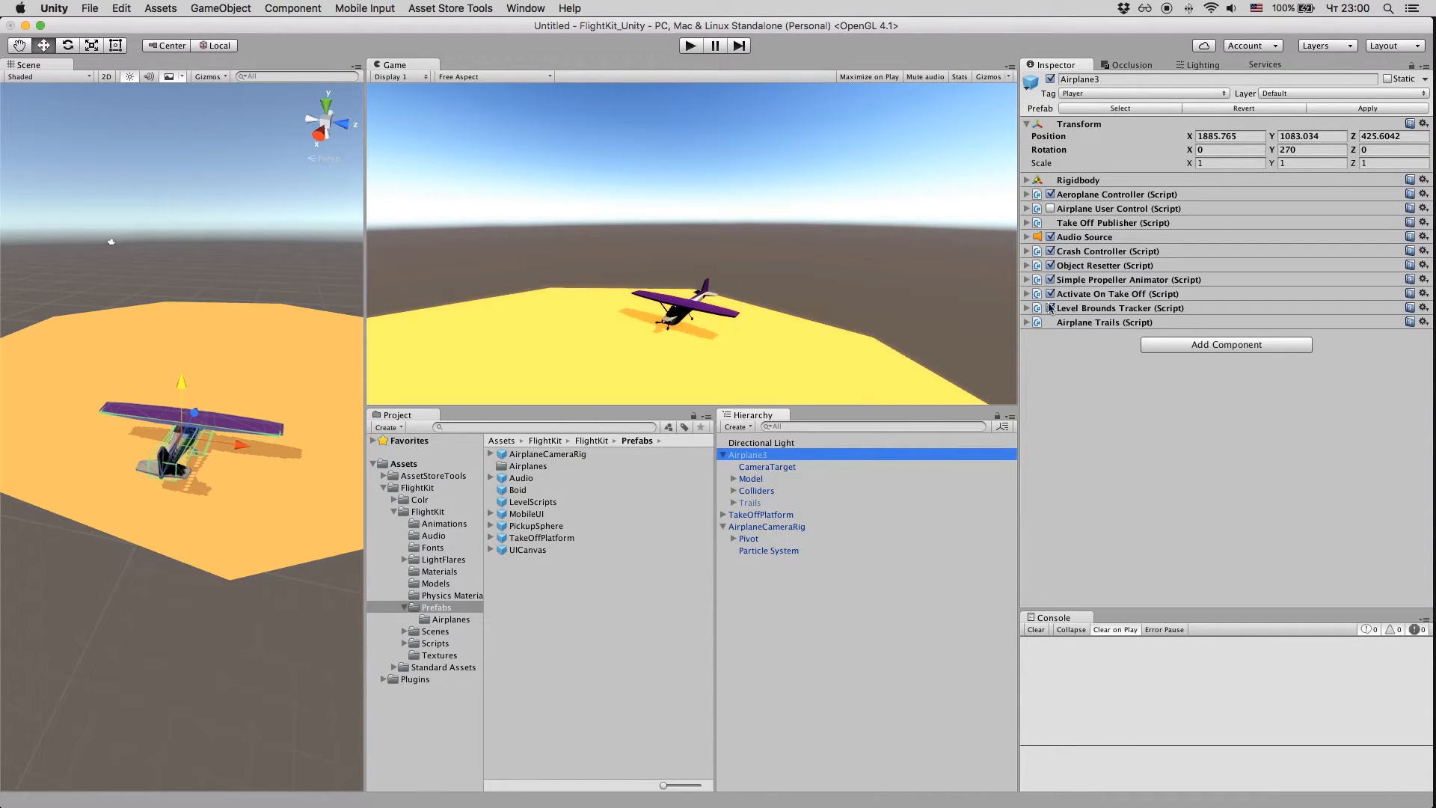
left_click(1051, 209)
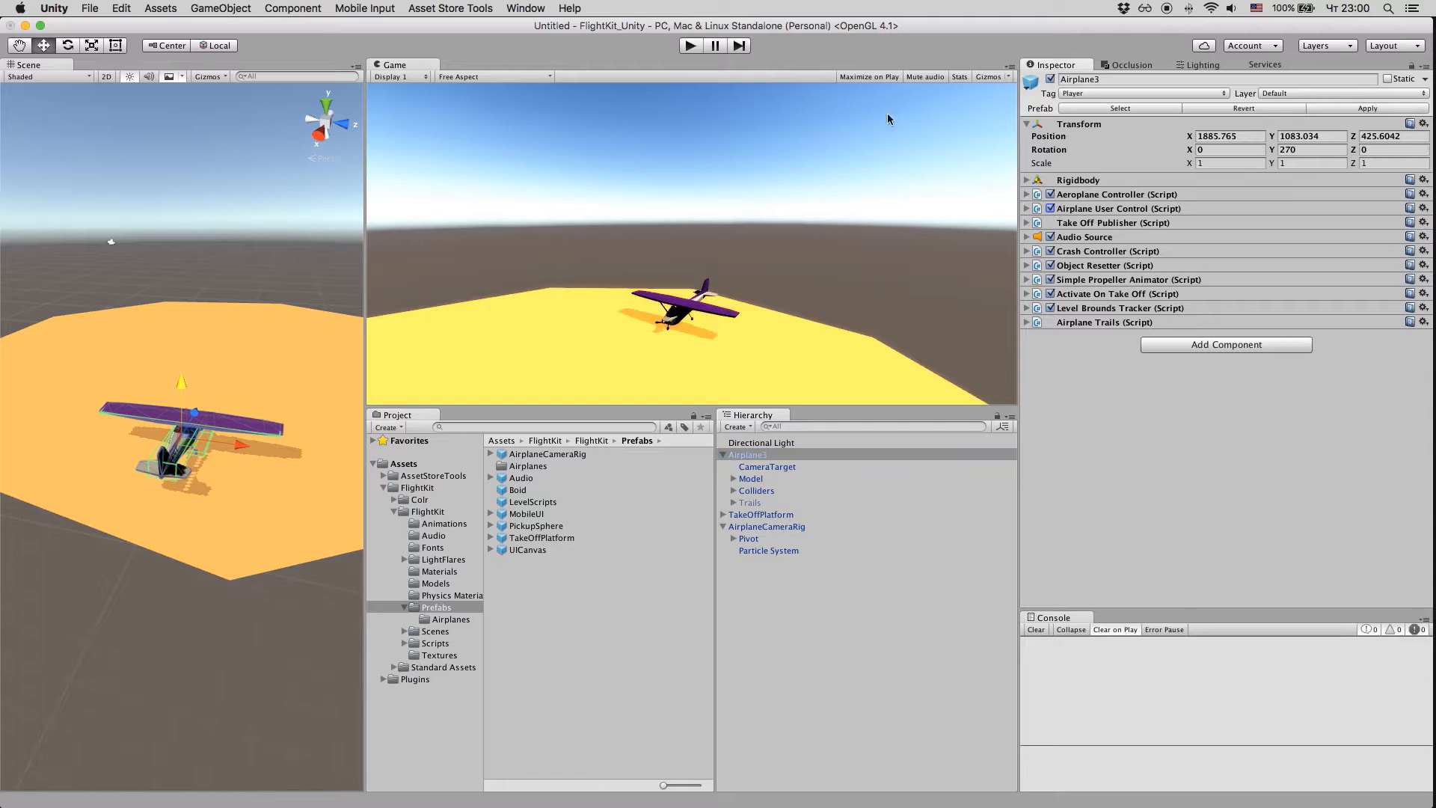
Step: Play-test the scene by flying the airplane off the platform and steering it both ways, and stop play mode
left_click(688, 46)
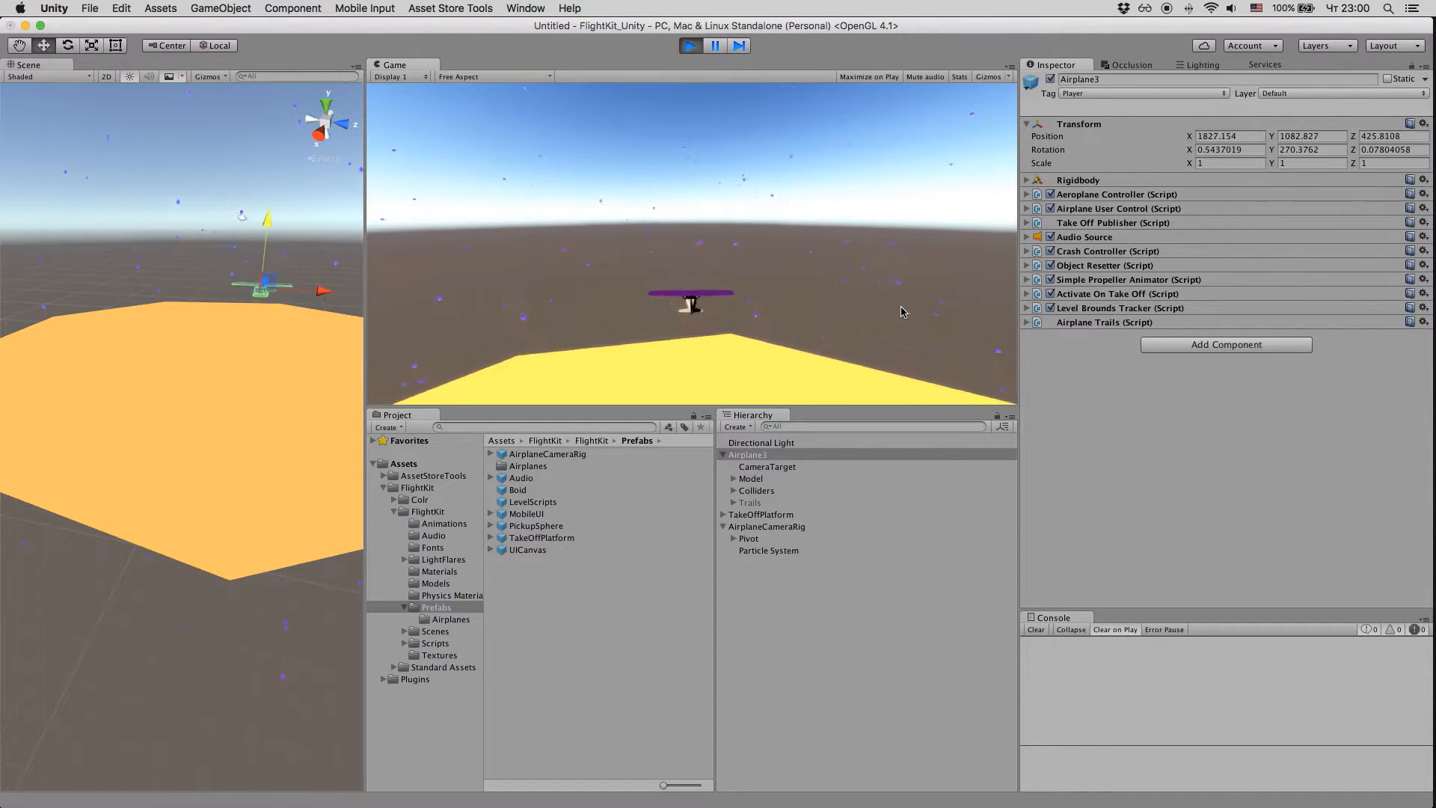
key("Left")
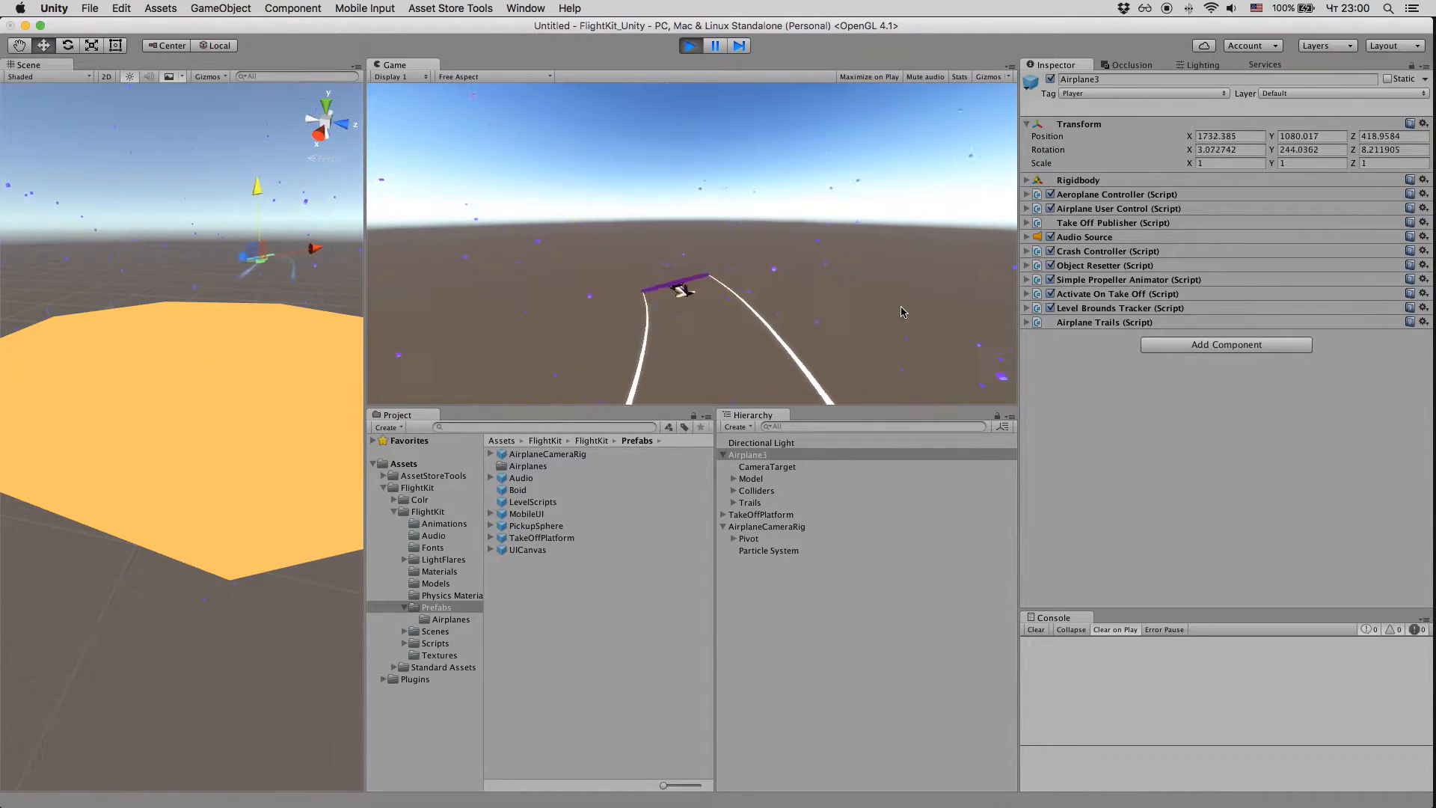
key("Right")
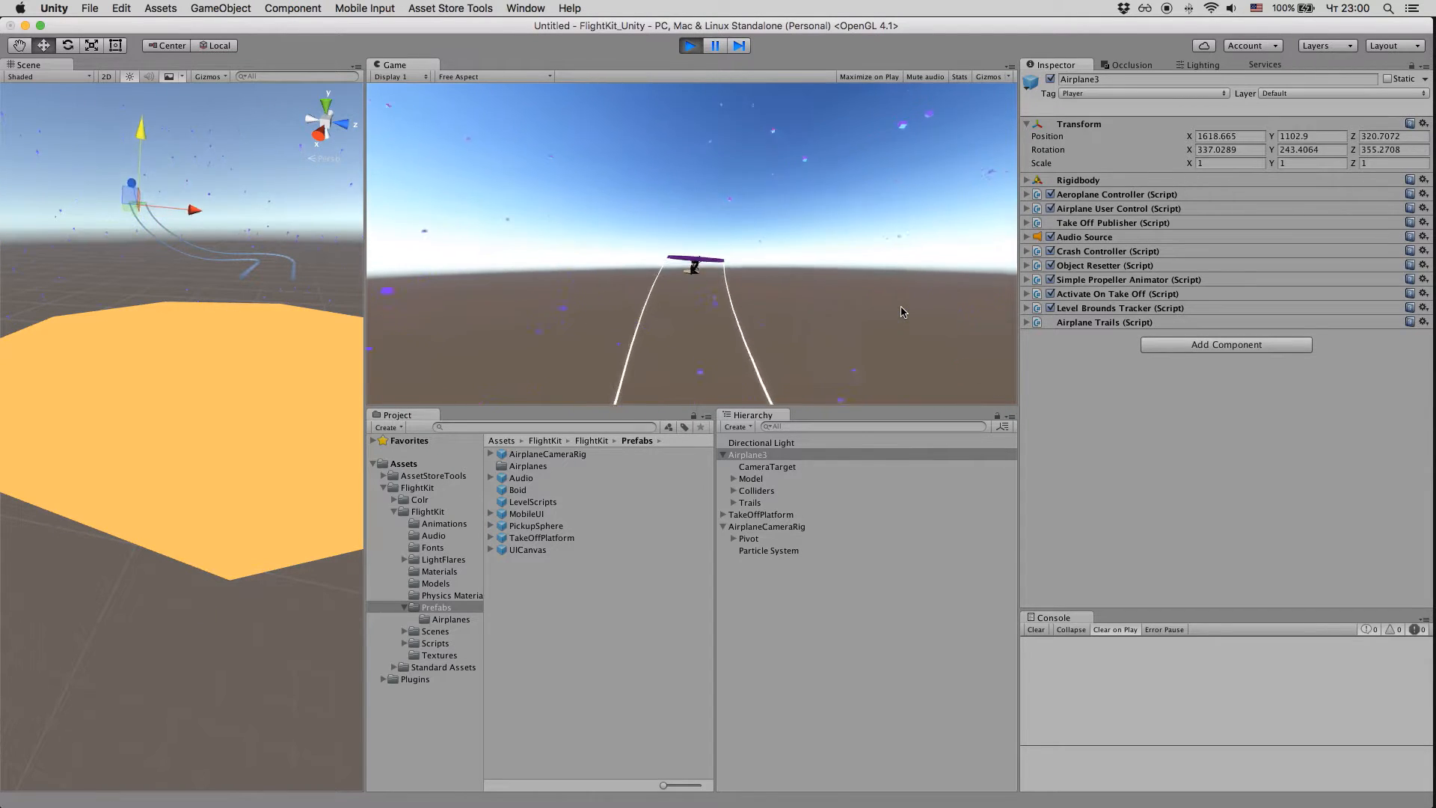
key("Left")
key("Right")
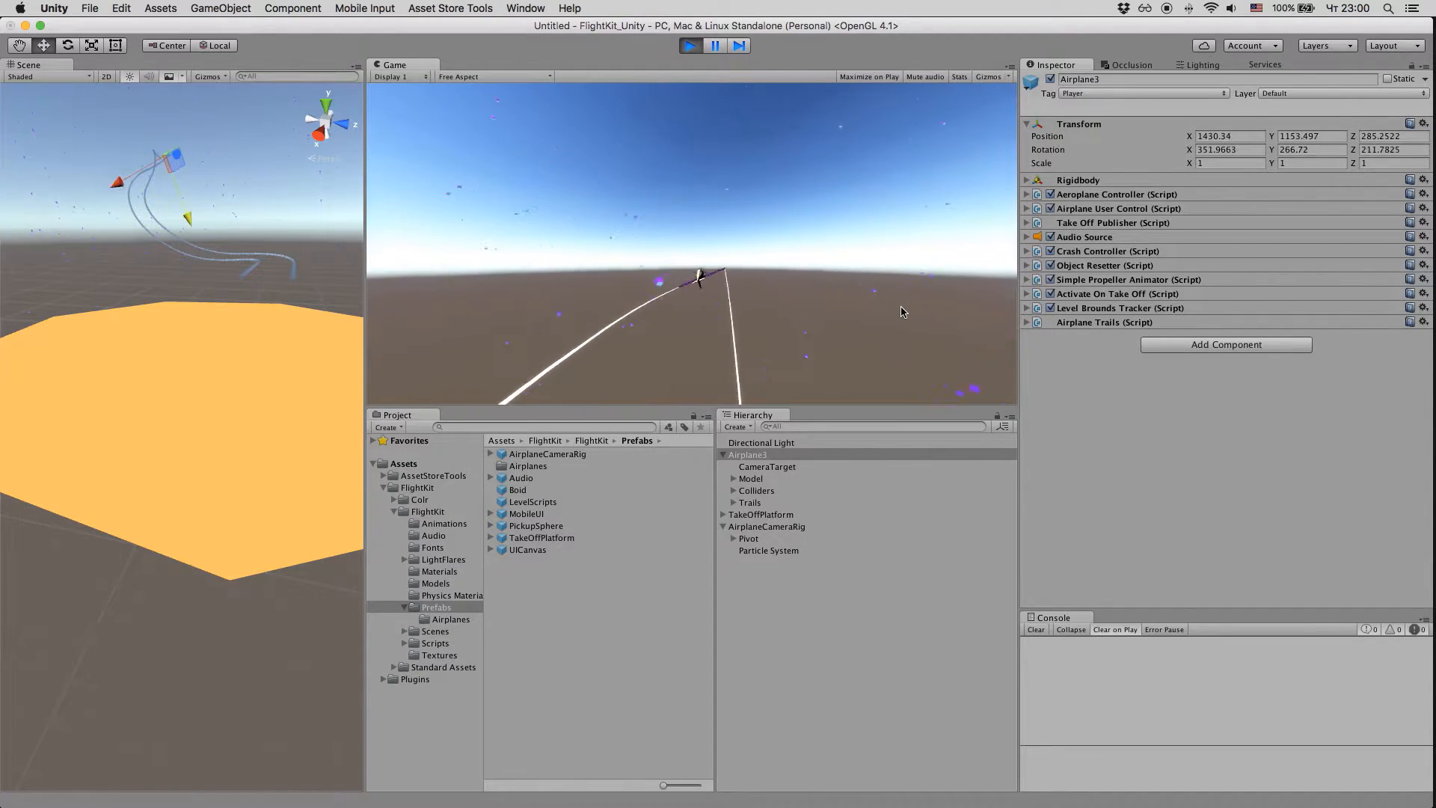
left_click(690, 45)
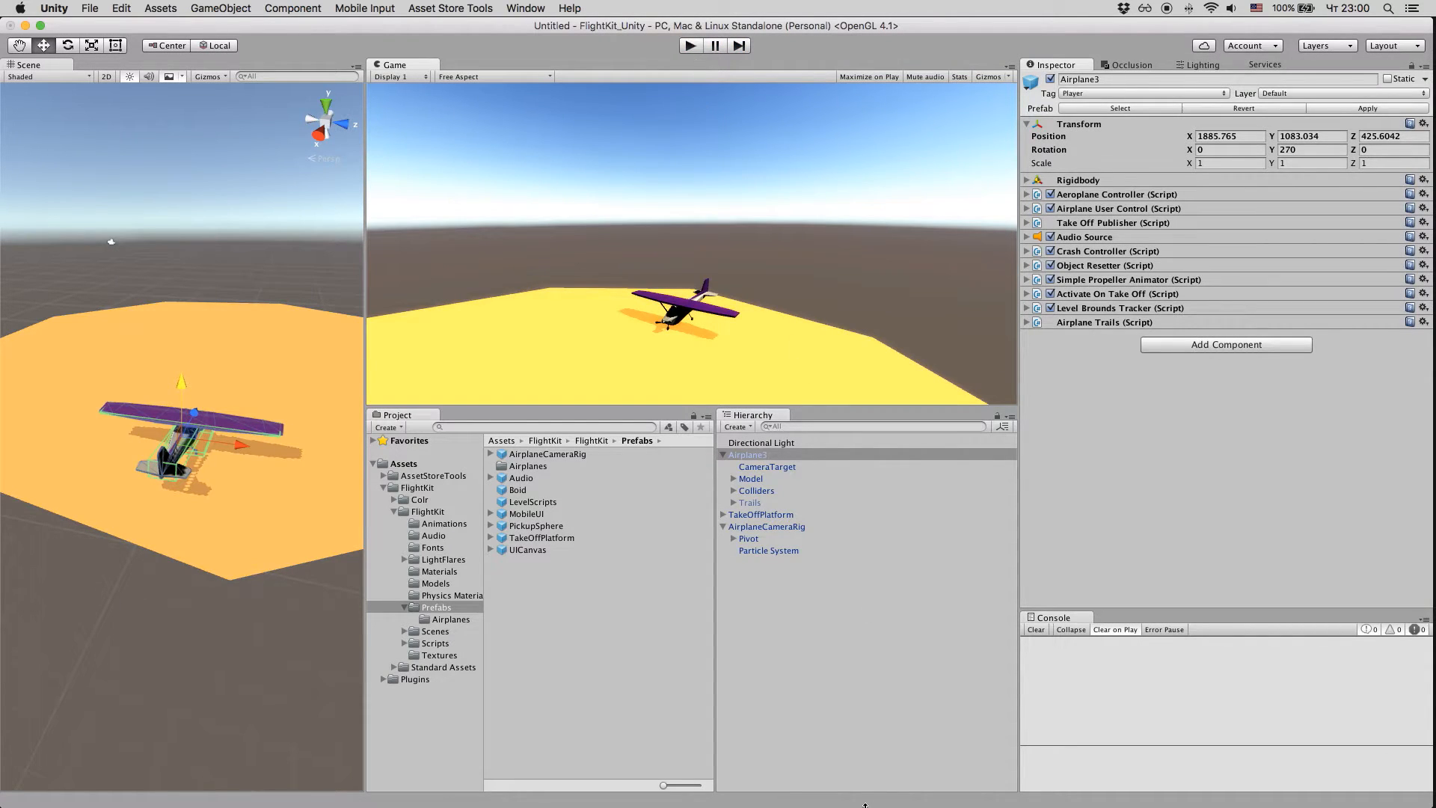
Step: Rotate the Directional Light to about X 31.1, Y 389.6, Z 41.3 so the airplane's shadow falls in a new direction
left_click(761, 443)
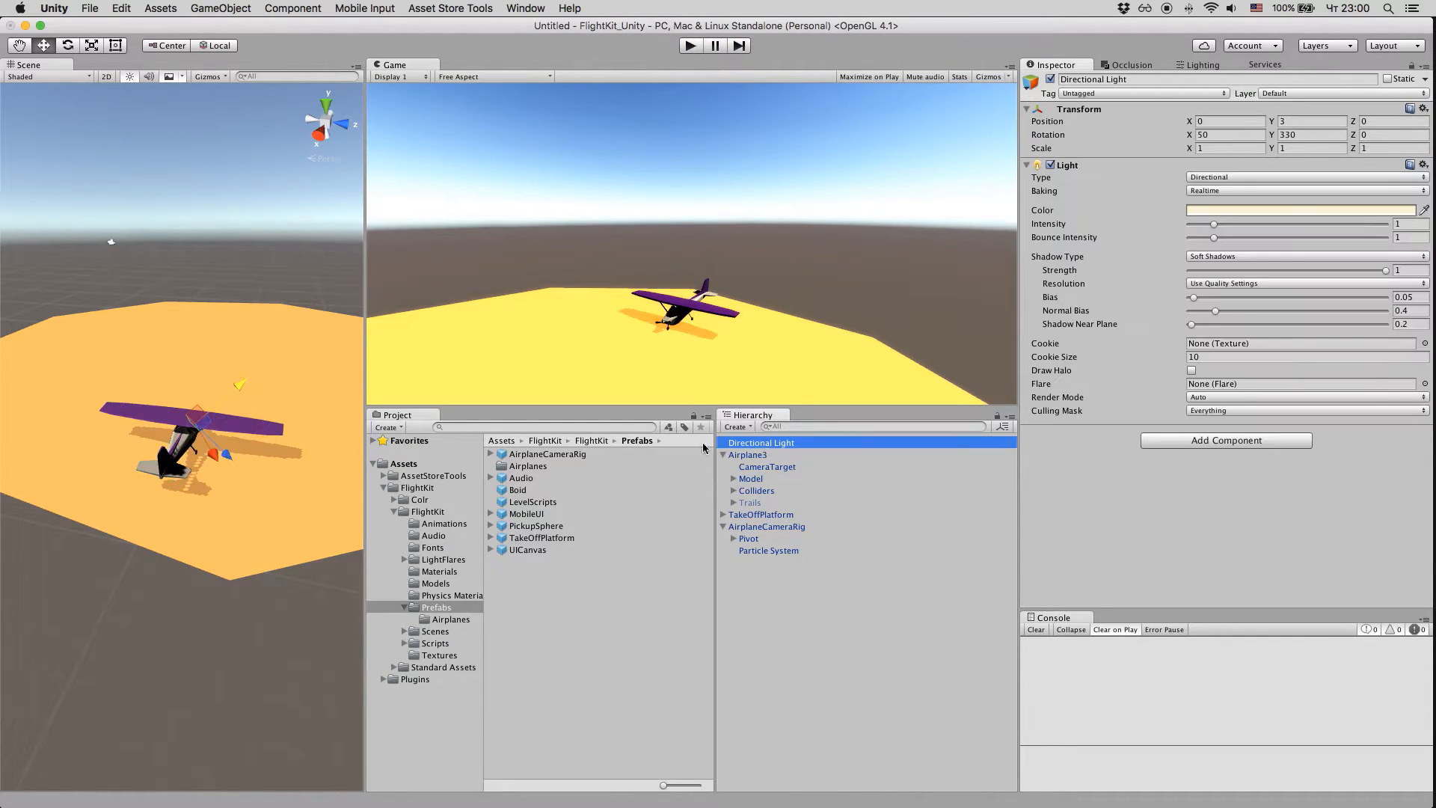
key("e")
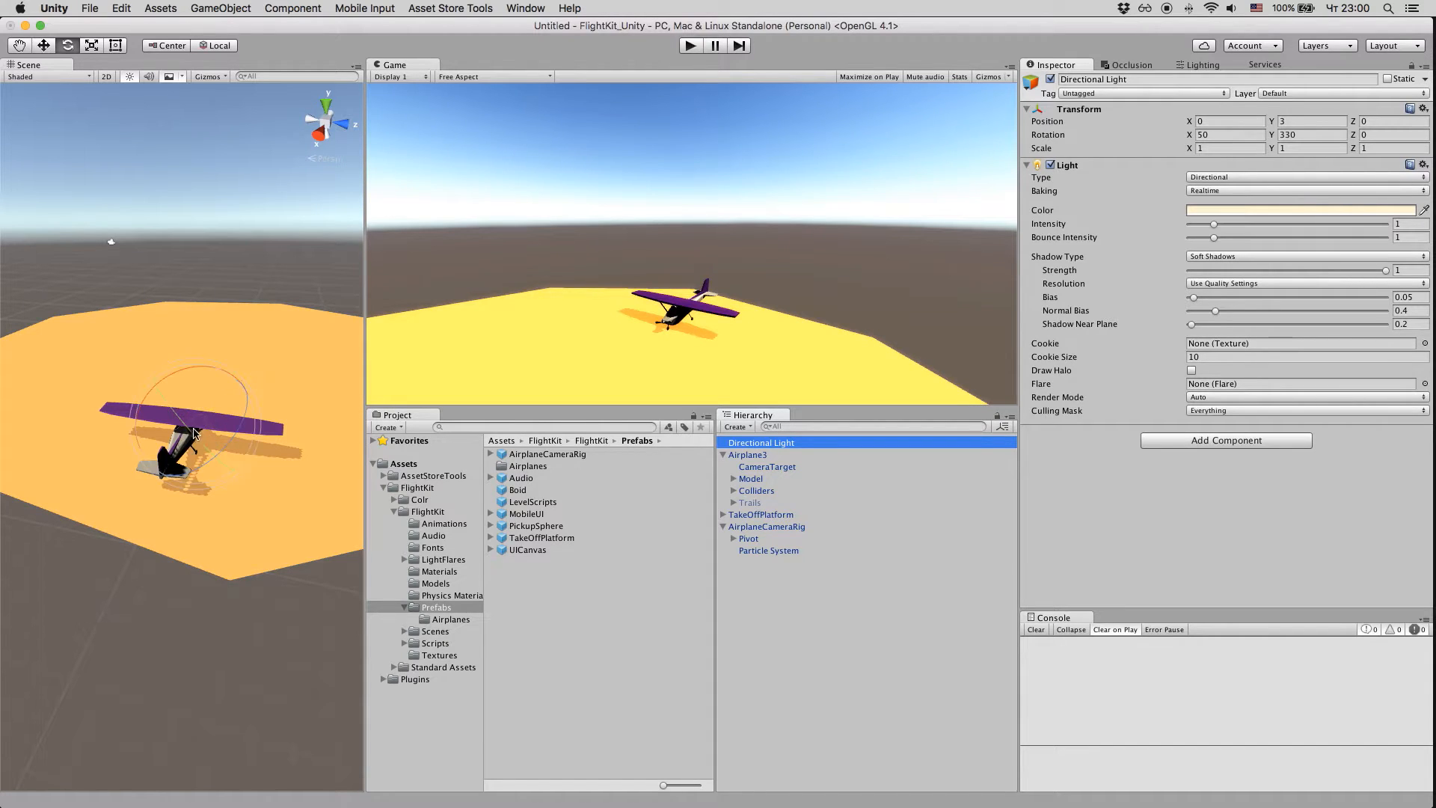
left_click_drag(193, 447, 123, 328)
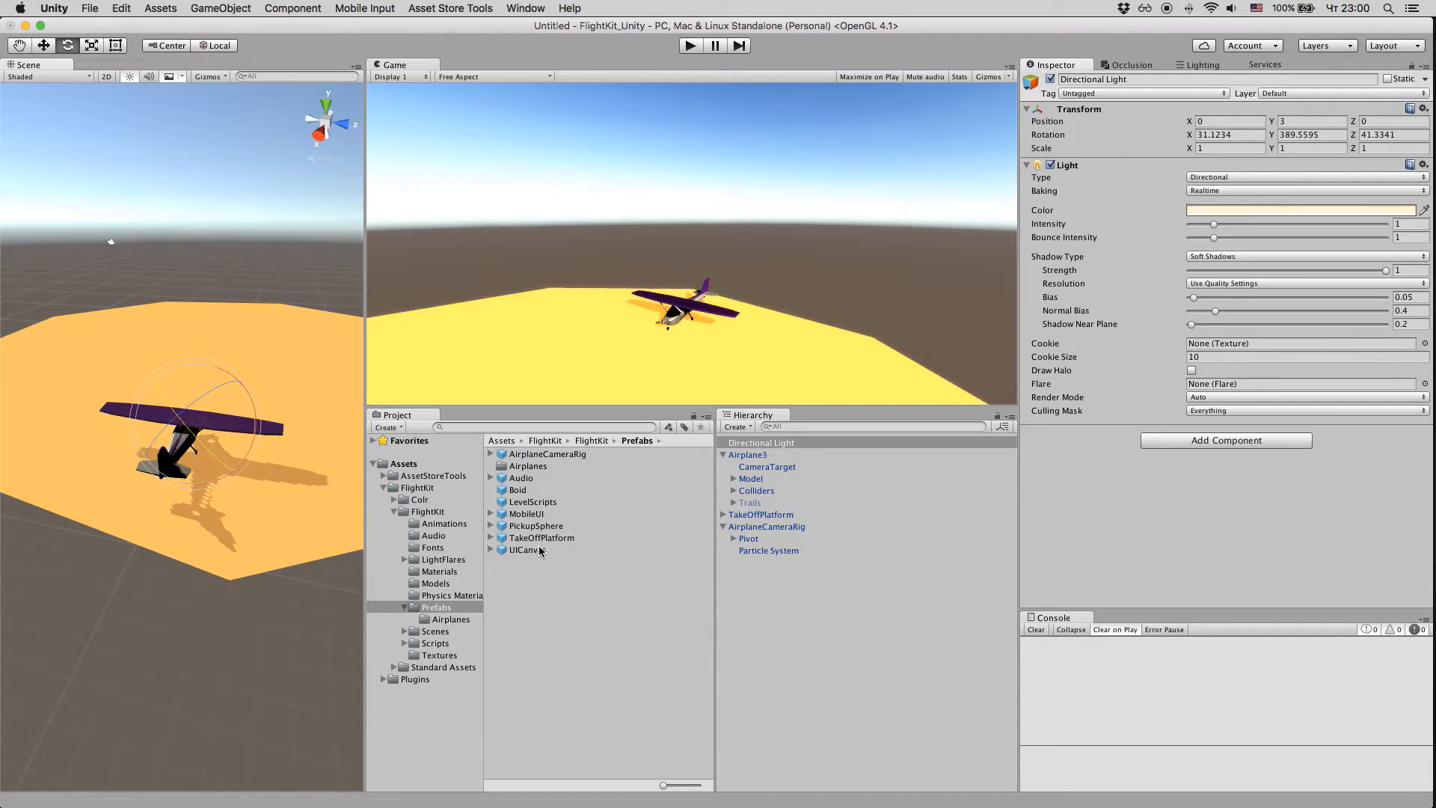
Step: Add the UICanvas prefab to the scene hierarchy and play-test the scene briefly
left_click_drag(535, 554, 821, 622)
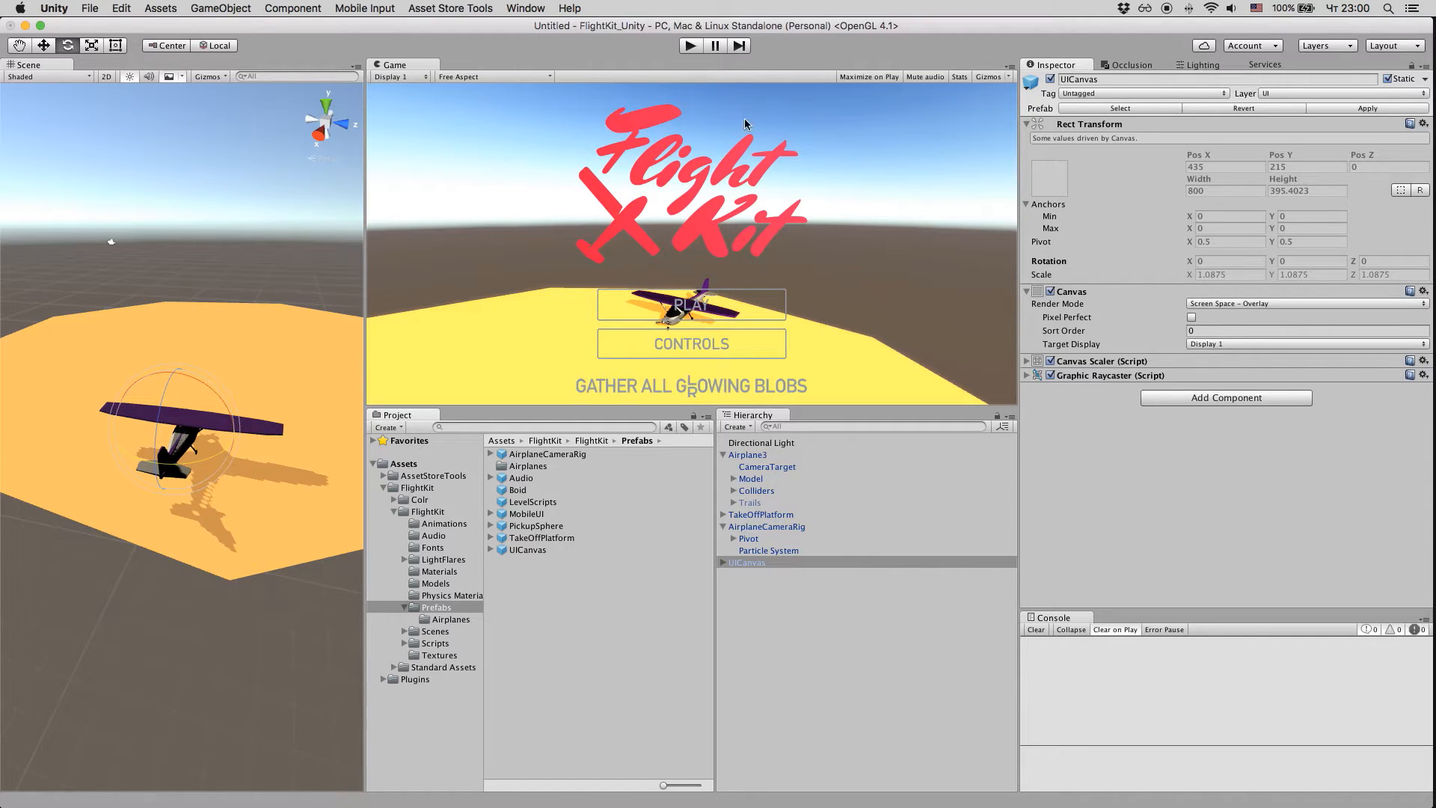
left_click(690, 46)
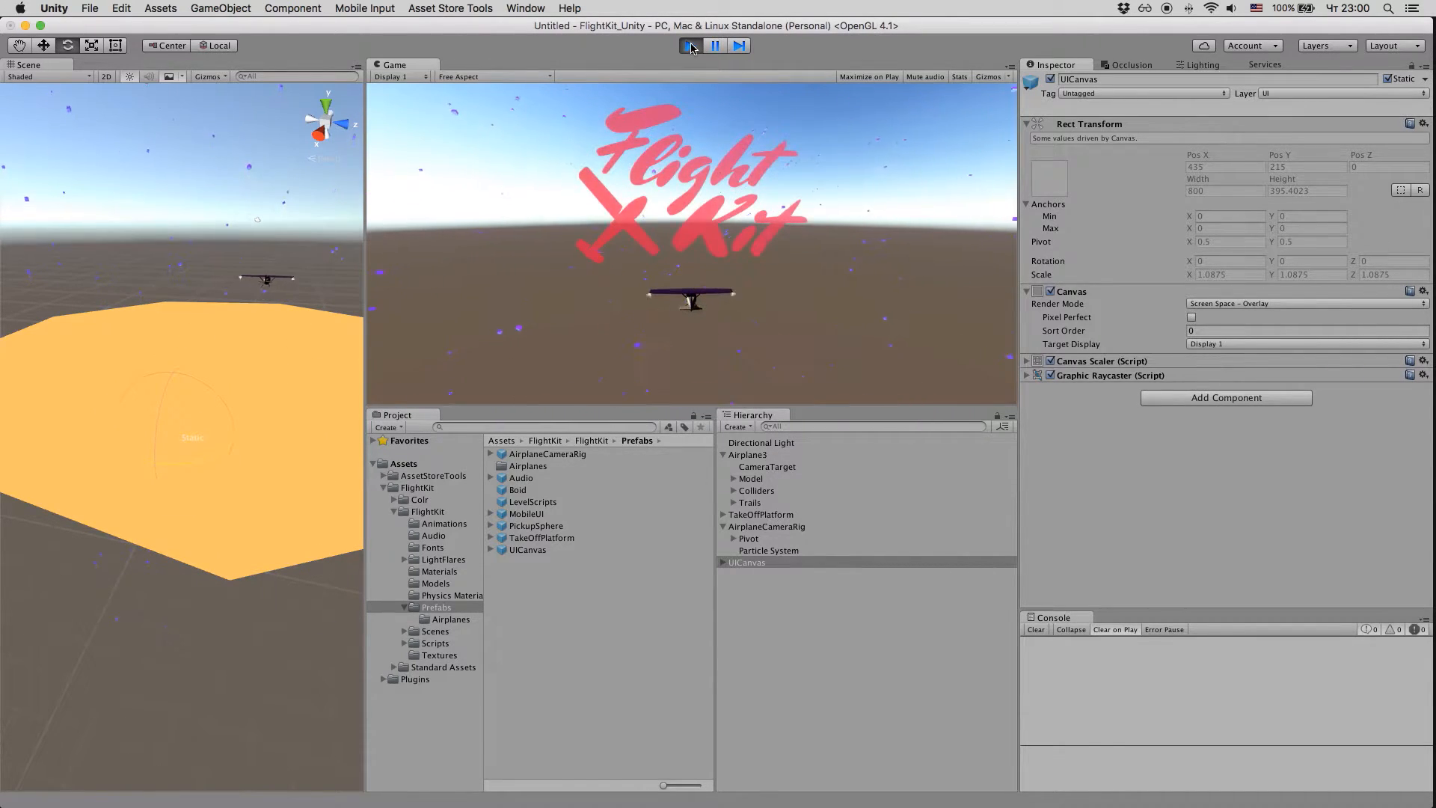
left_click(691, 46)
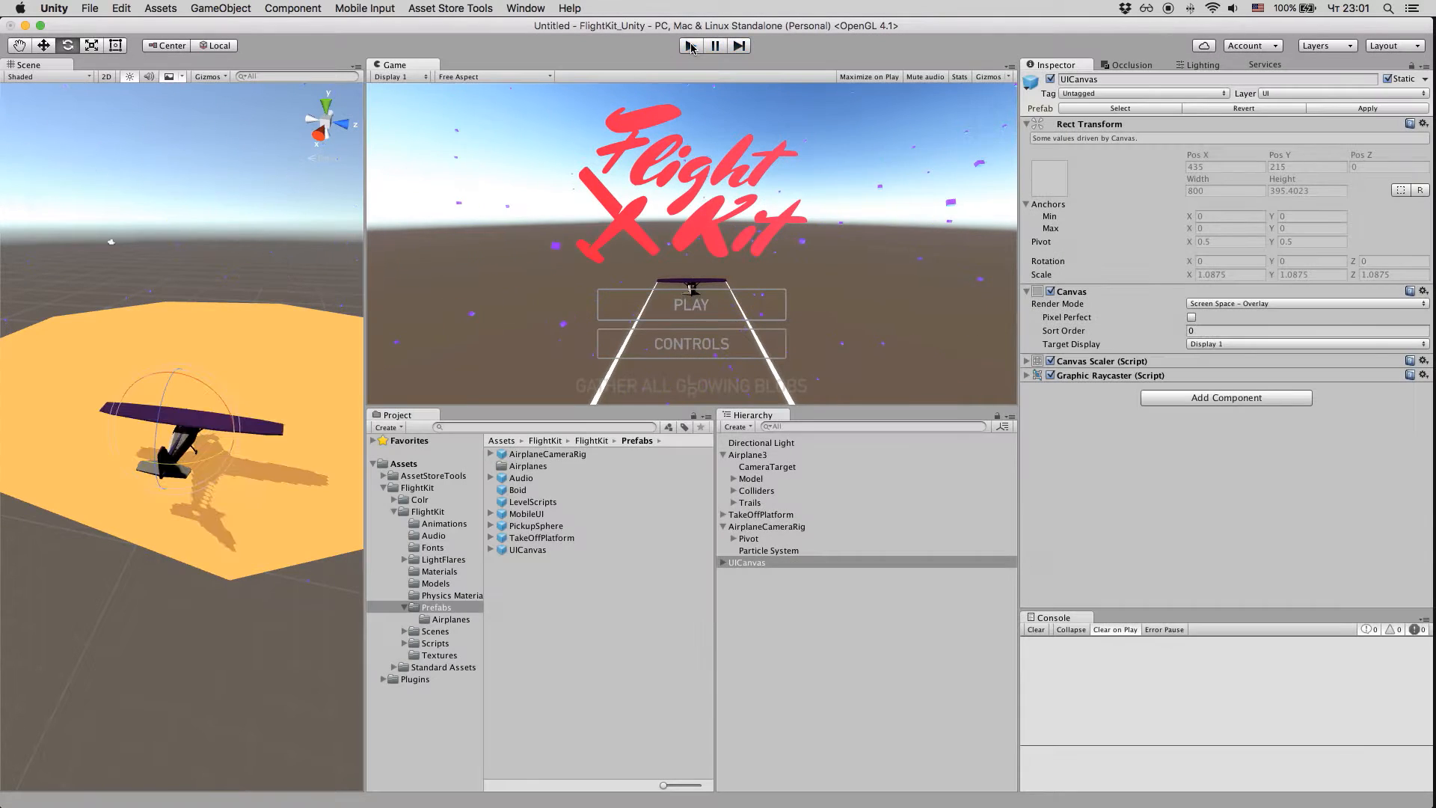
Step: Disable the Airplane User Control script on Airplane3 and the Menu Fade In Controller script on UICanvas's Scripts object
left_click(772, 456)
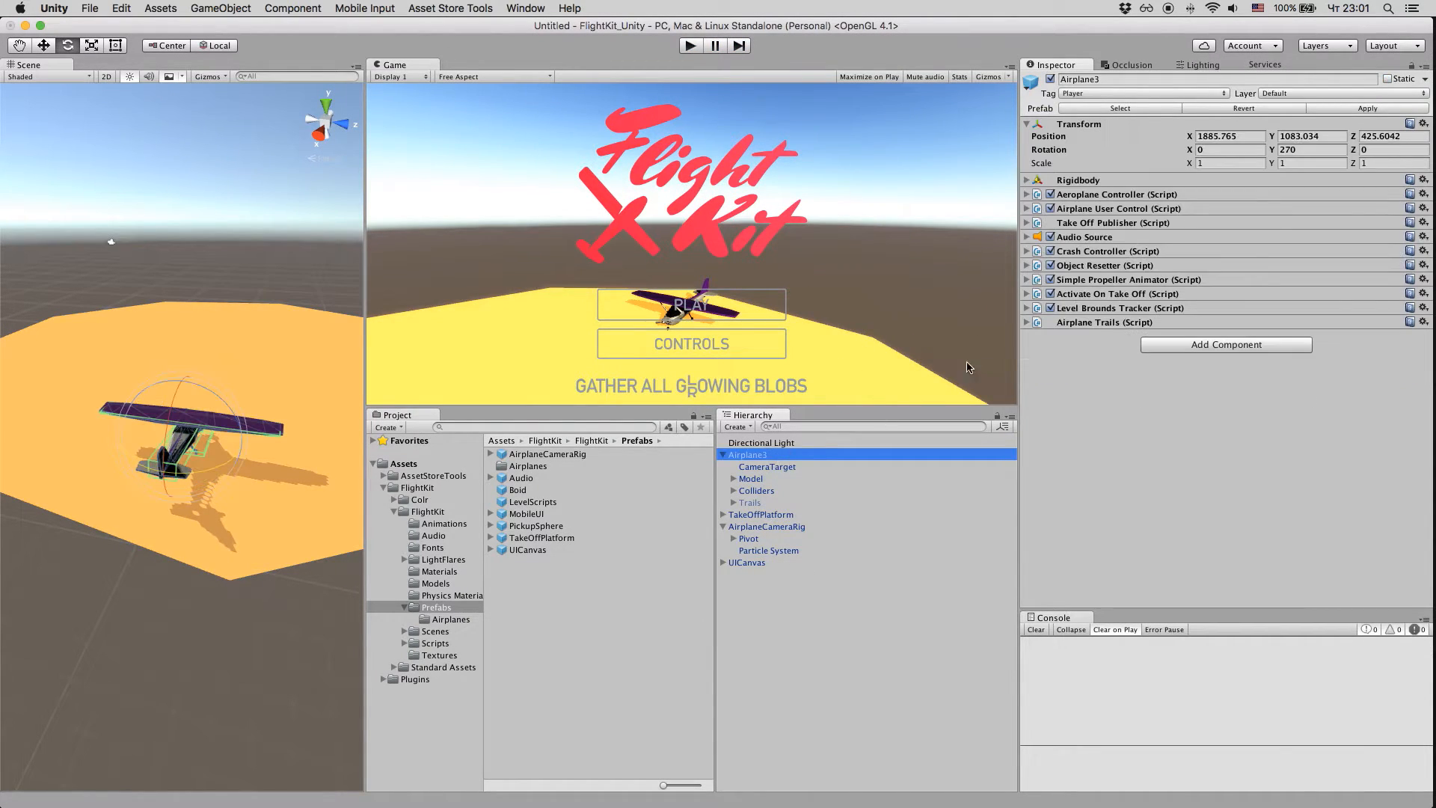
left_click(1051, 209)
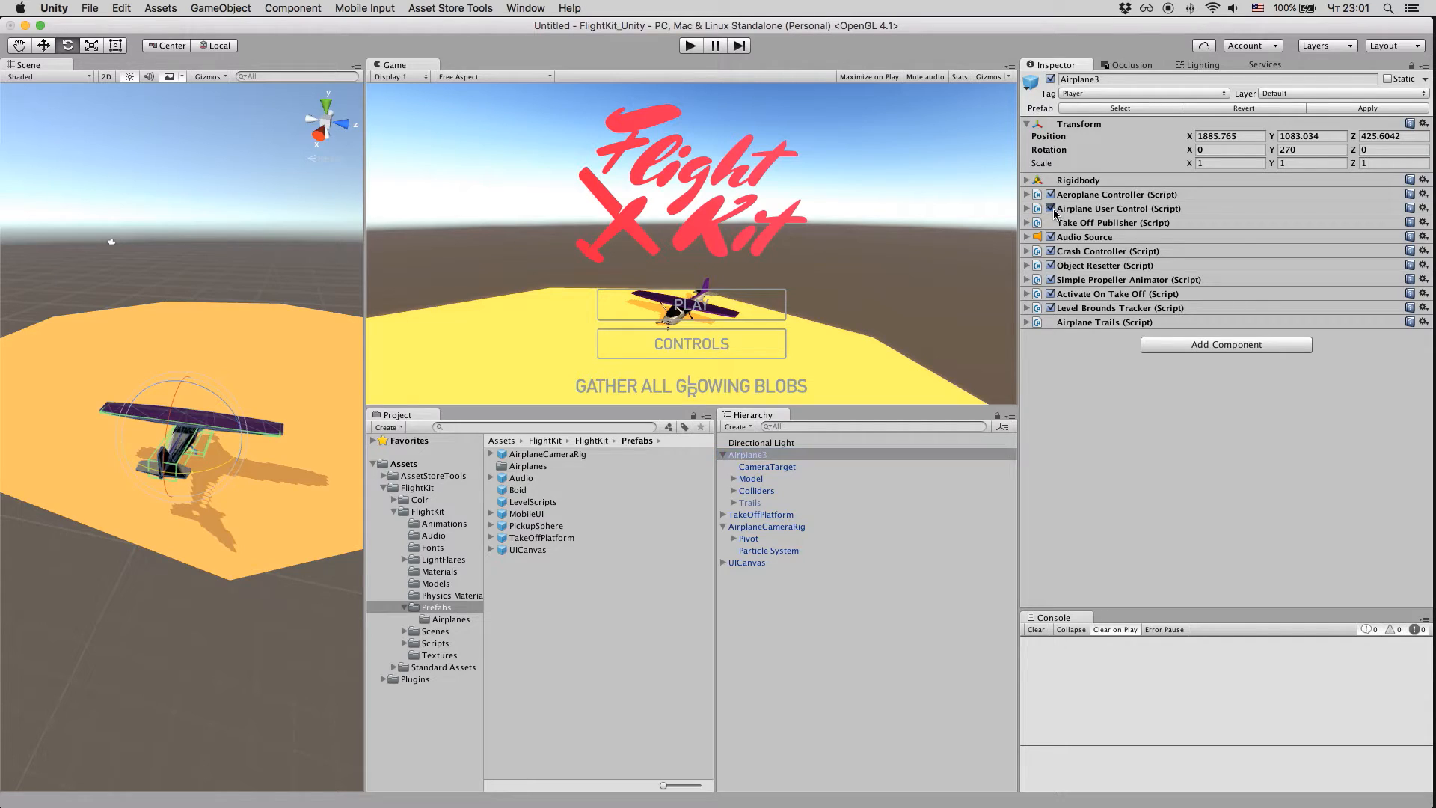
left_click(790, 529)
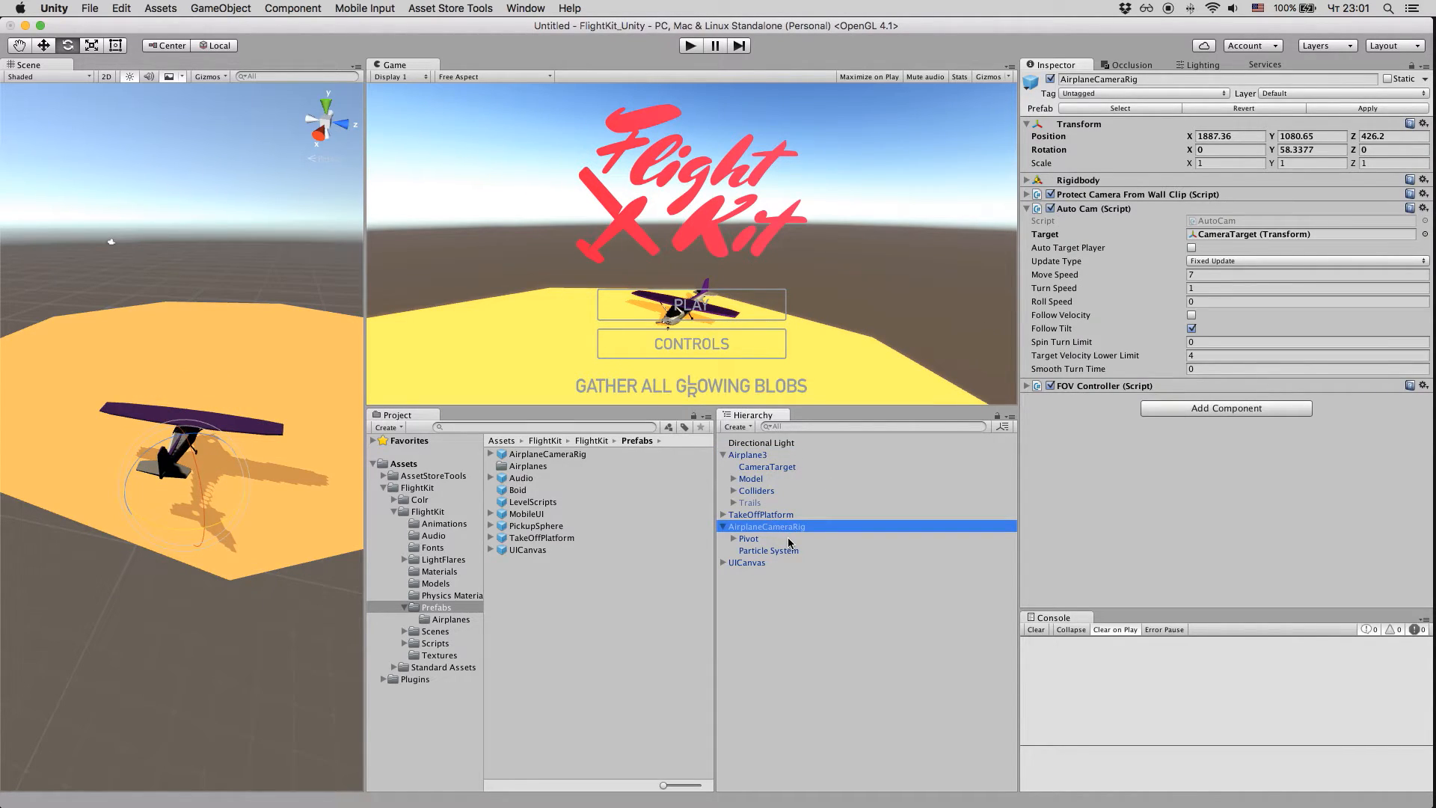
left_click(723, 527)
left_click(724, 538)
left_click(773, 563)
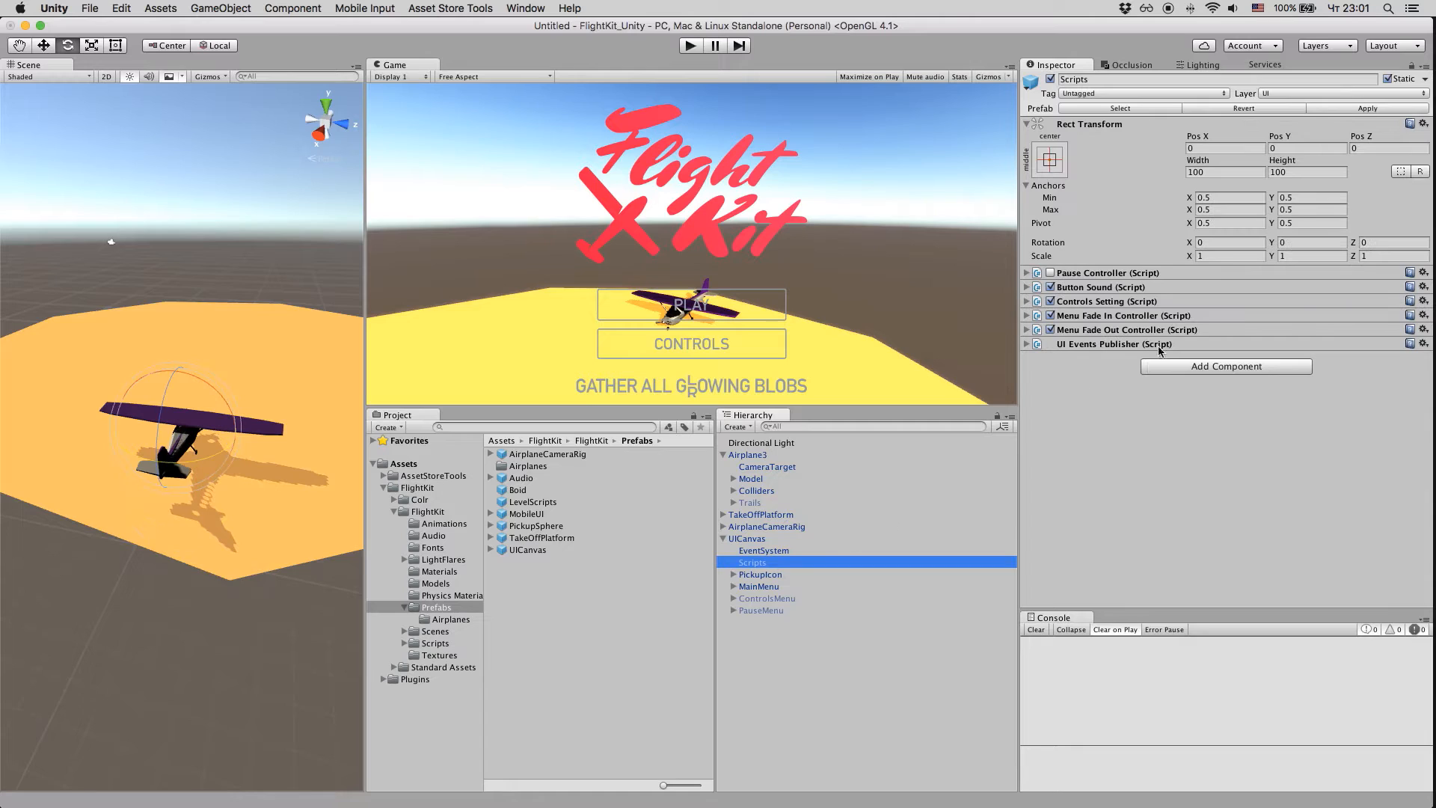
left_click(1050, 316)
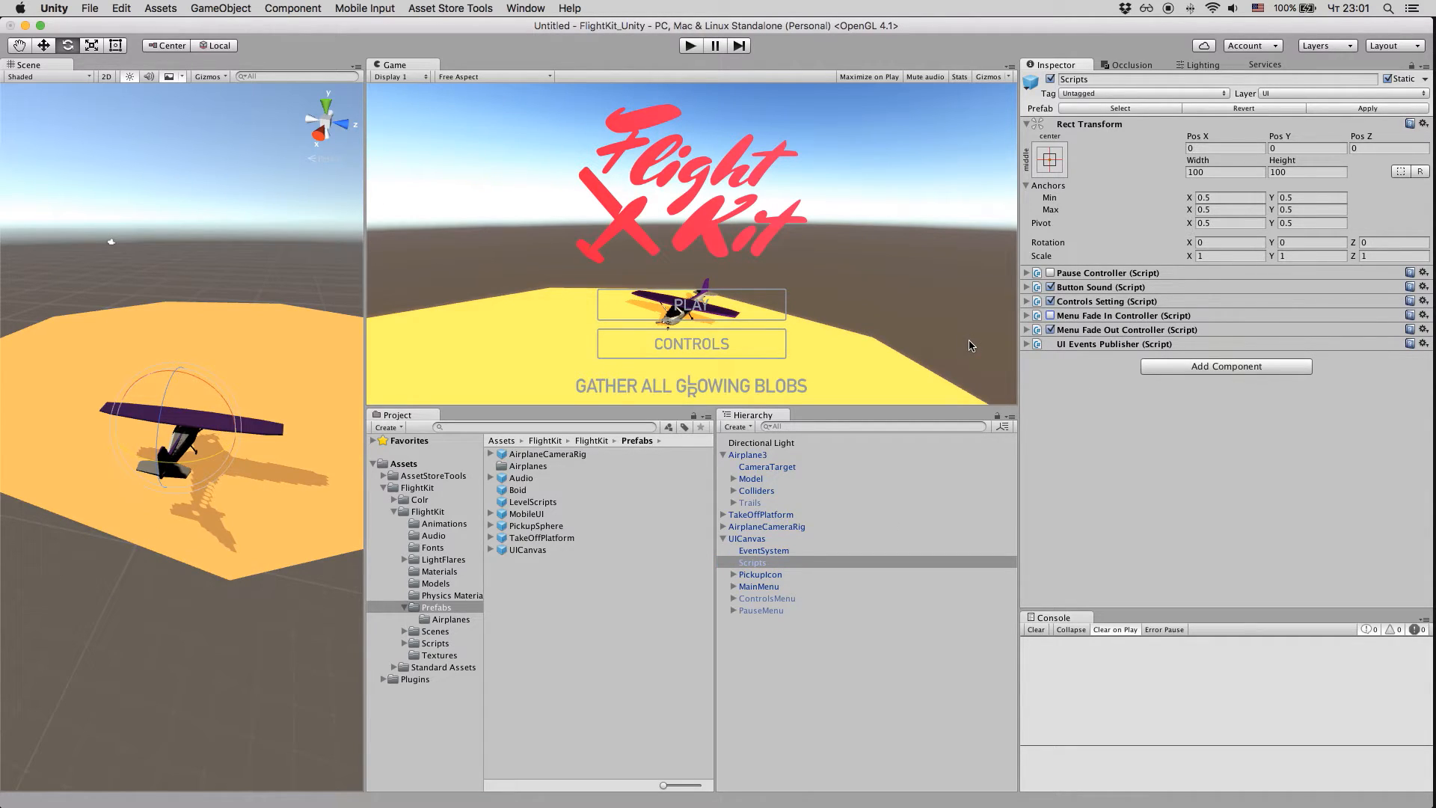
Step: Play-test the main menu by starting the game with its PLAY option, and stop play mode
left_click(694, 47)
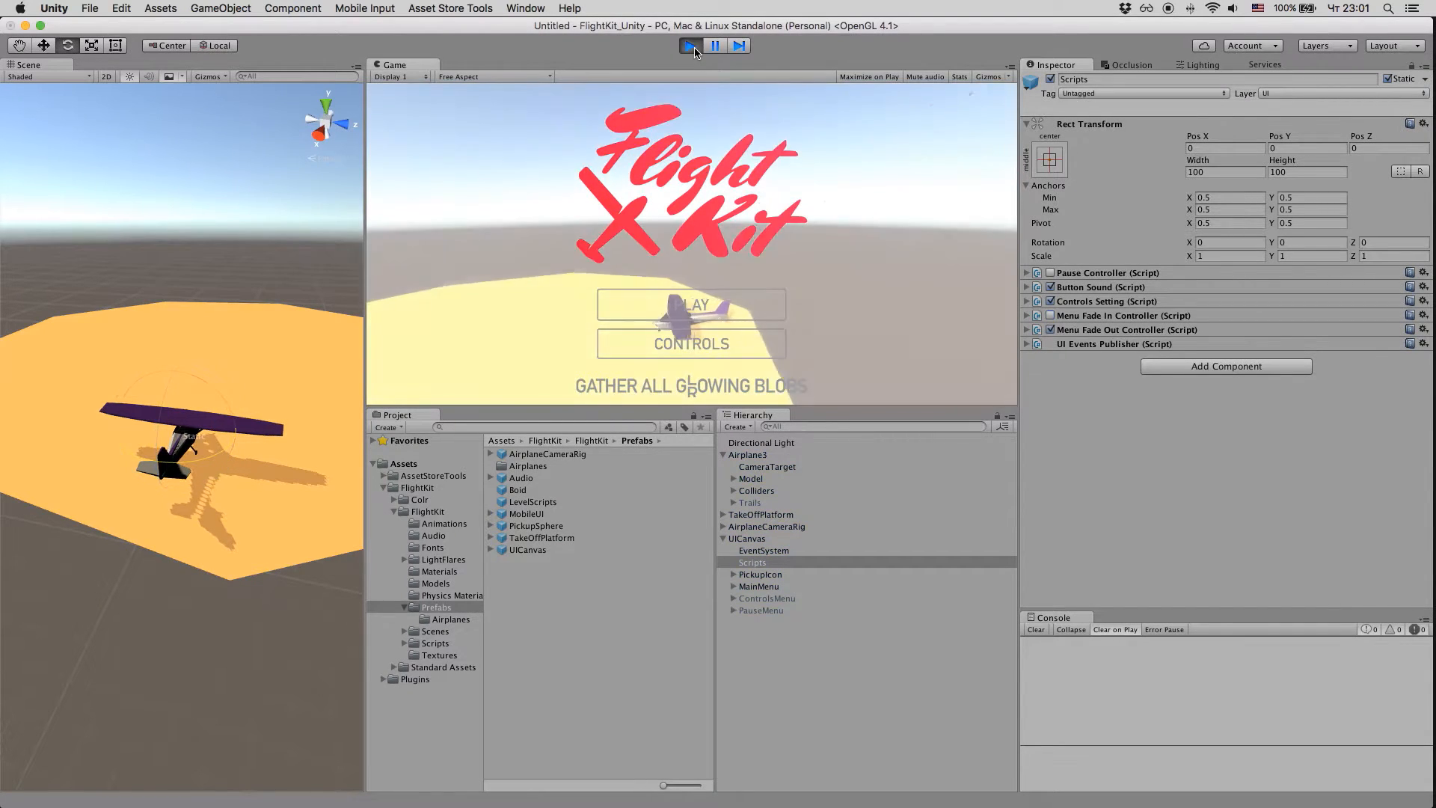
left_click(694, 306)
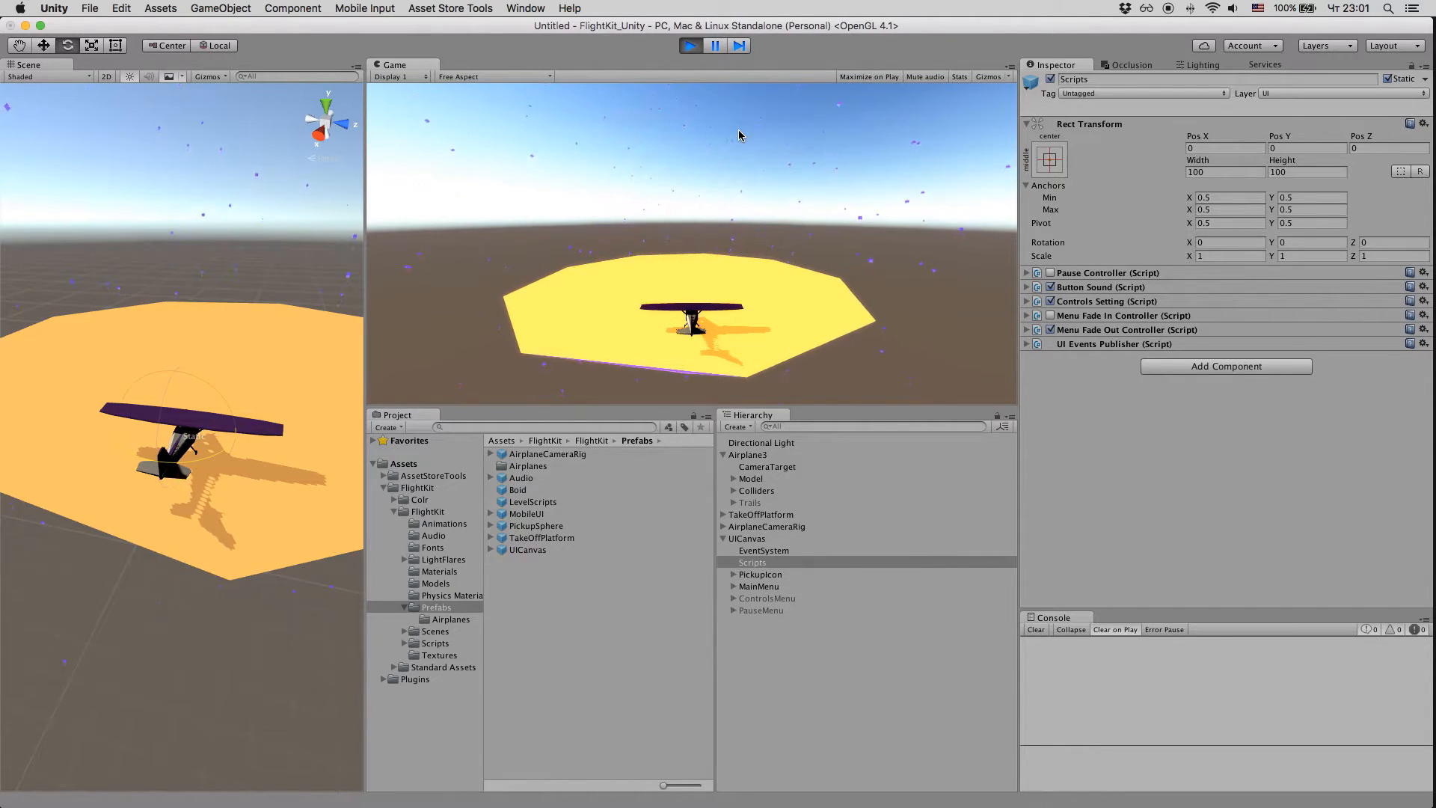
left_click(690, 46)
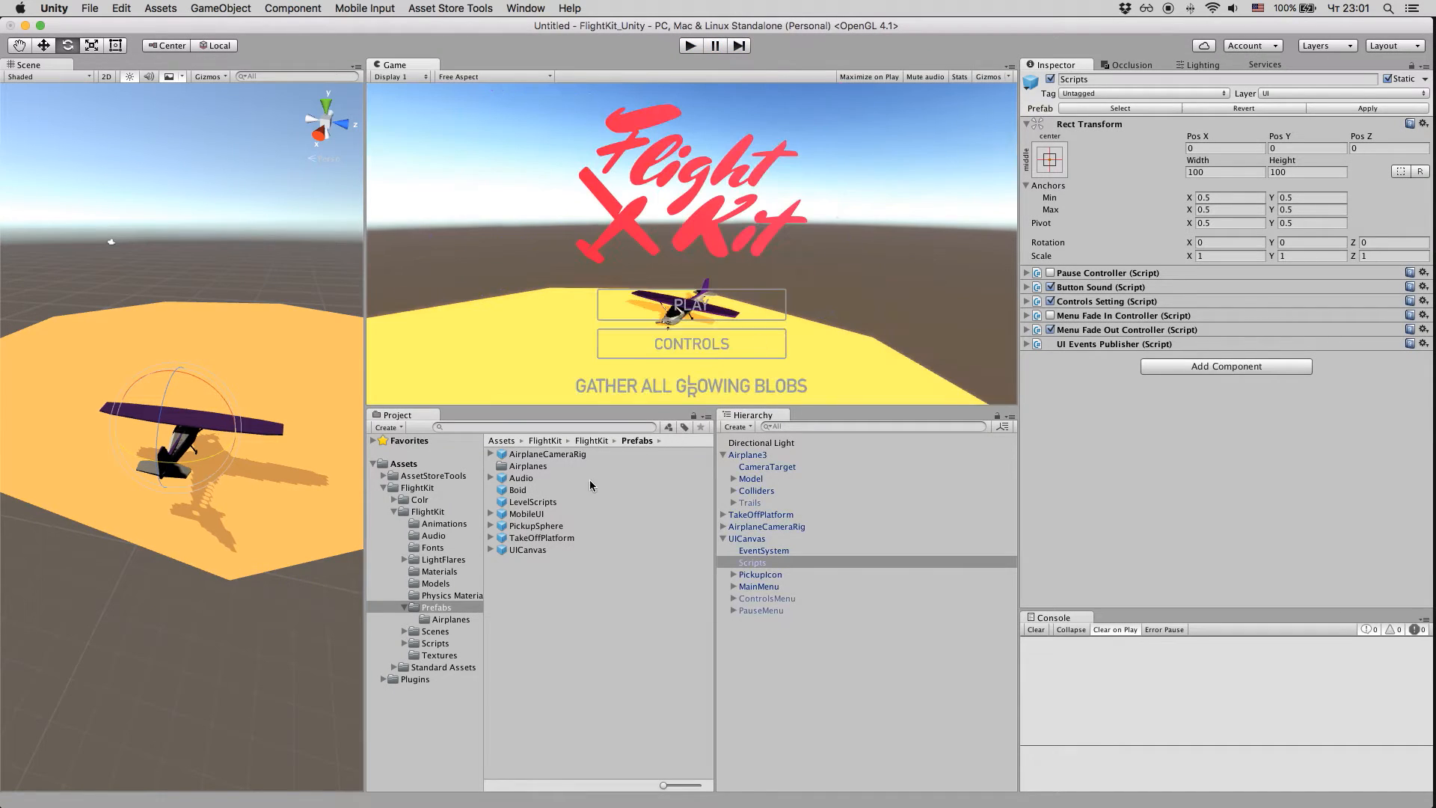
Step: Add the LevelScripts prefab to the scene and play-test it by starting the game from the menu and steering the airplane
left_click_drag(520, 509, 881, 695)
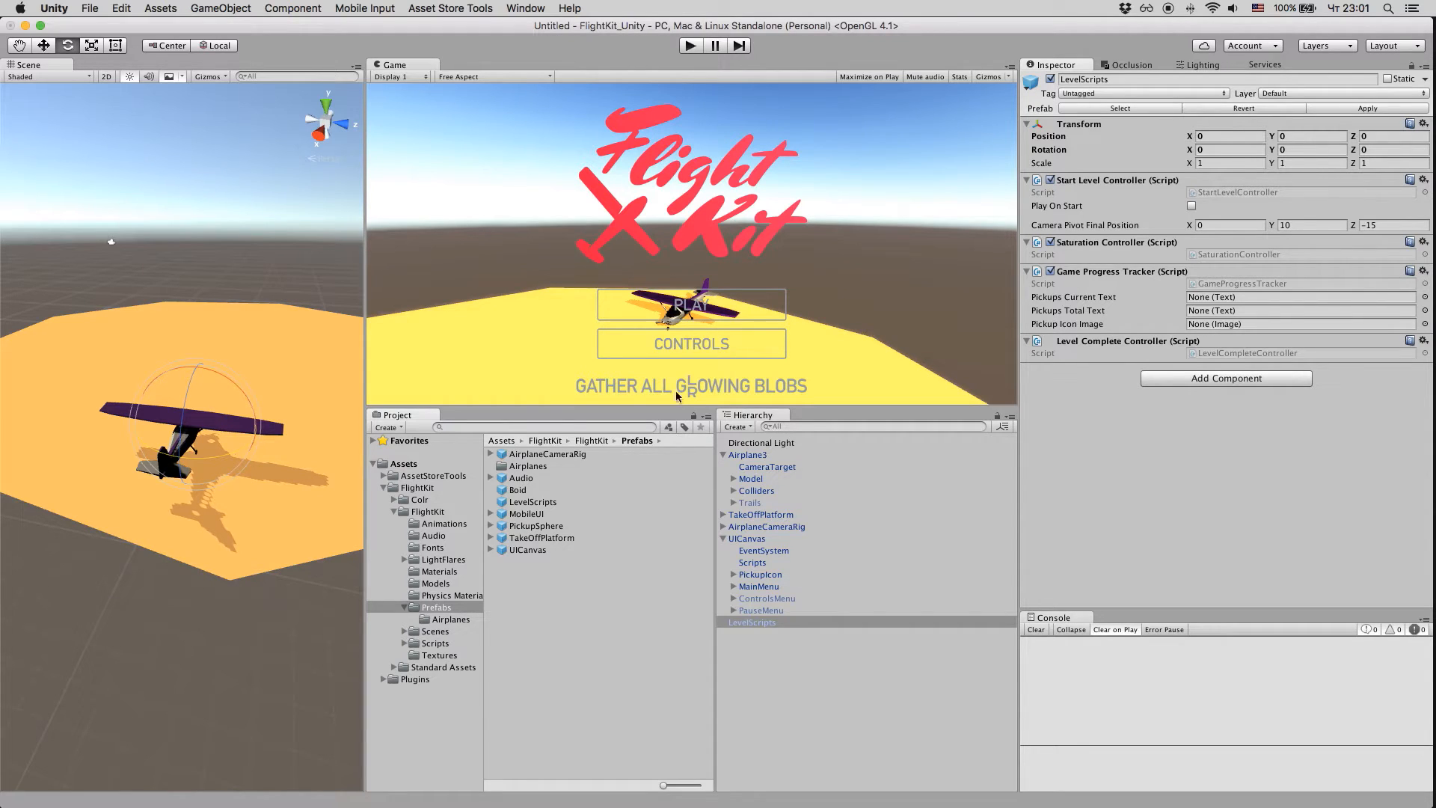
left_click(689, 46)
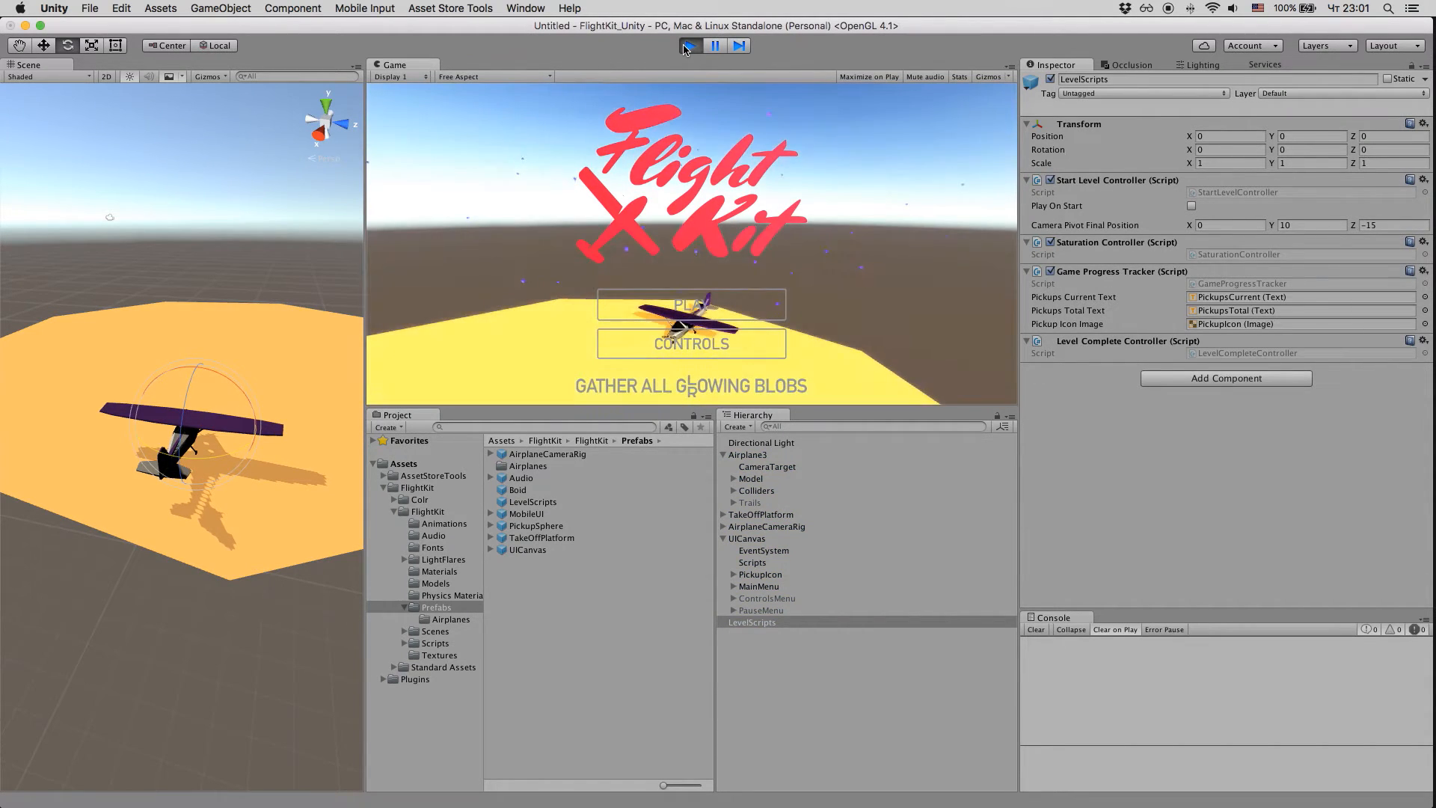
left_click(684, 319)
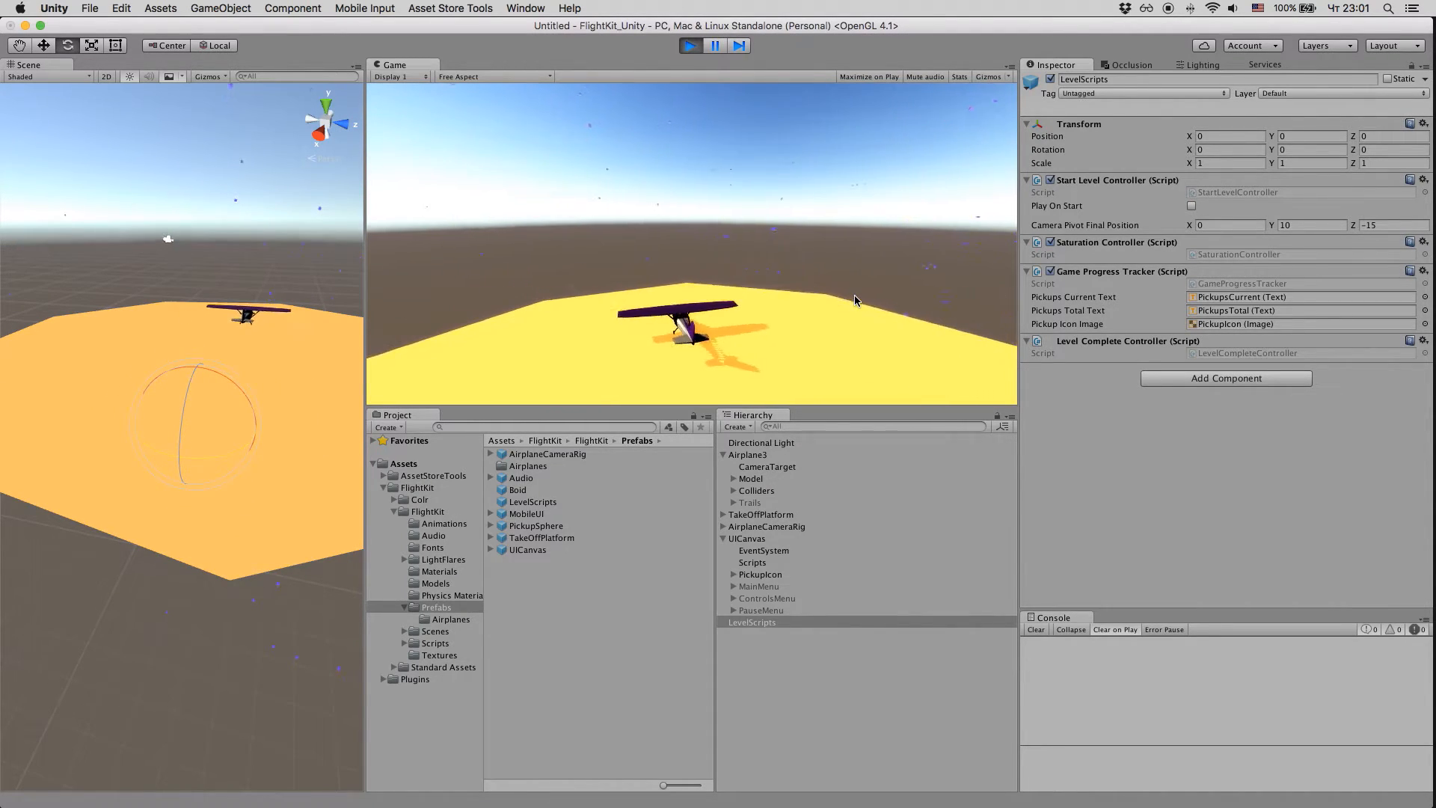
key("Right")
key("Down")
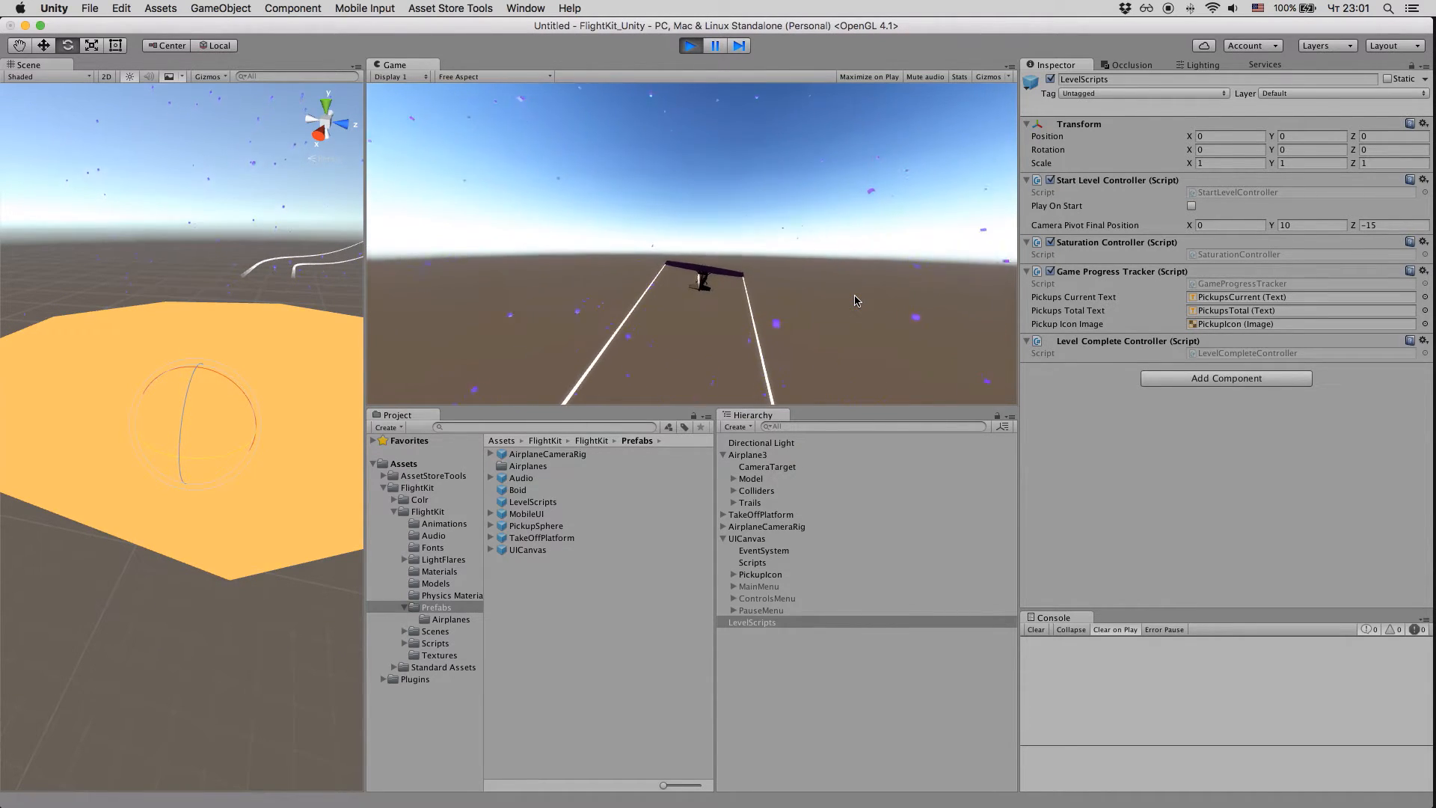
left_click(690, 45)
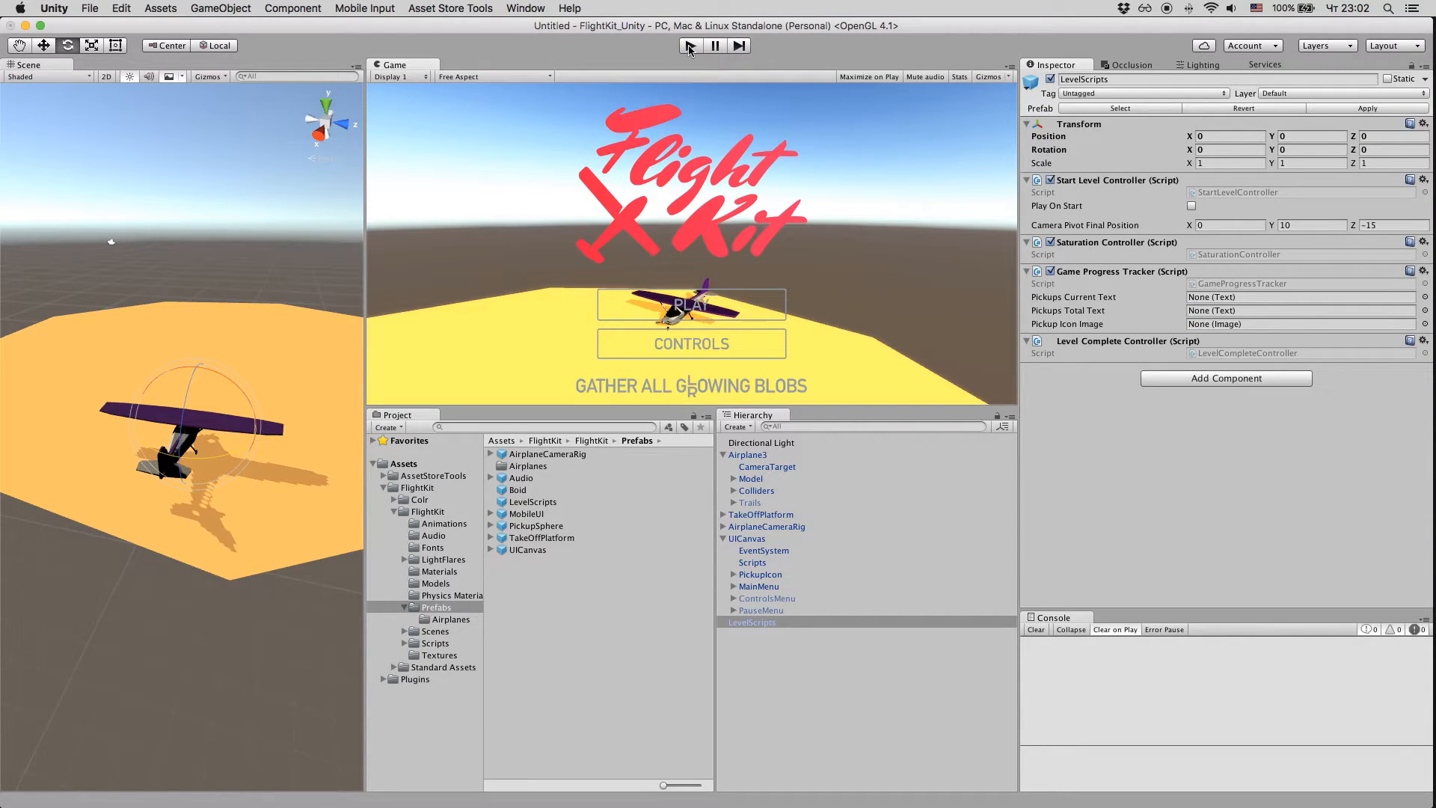
Step: Preview the Rock01 and Rings models in the FlightKit Models folder and place Rings in the scene
left_click(436, 584)
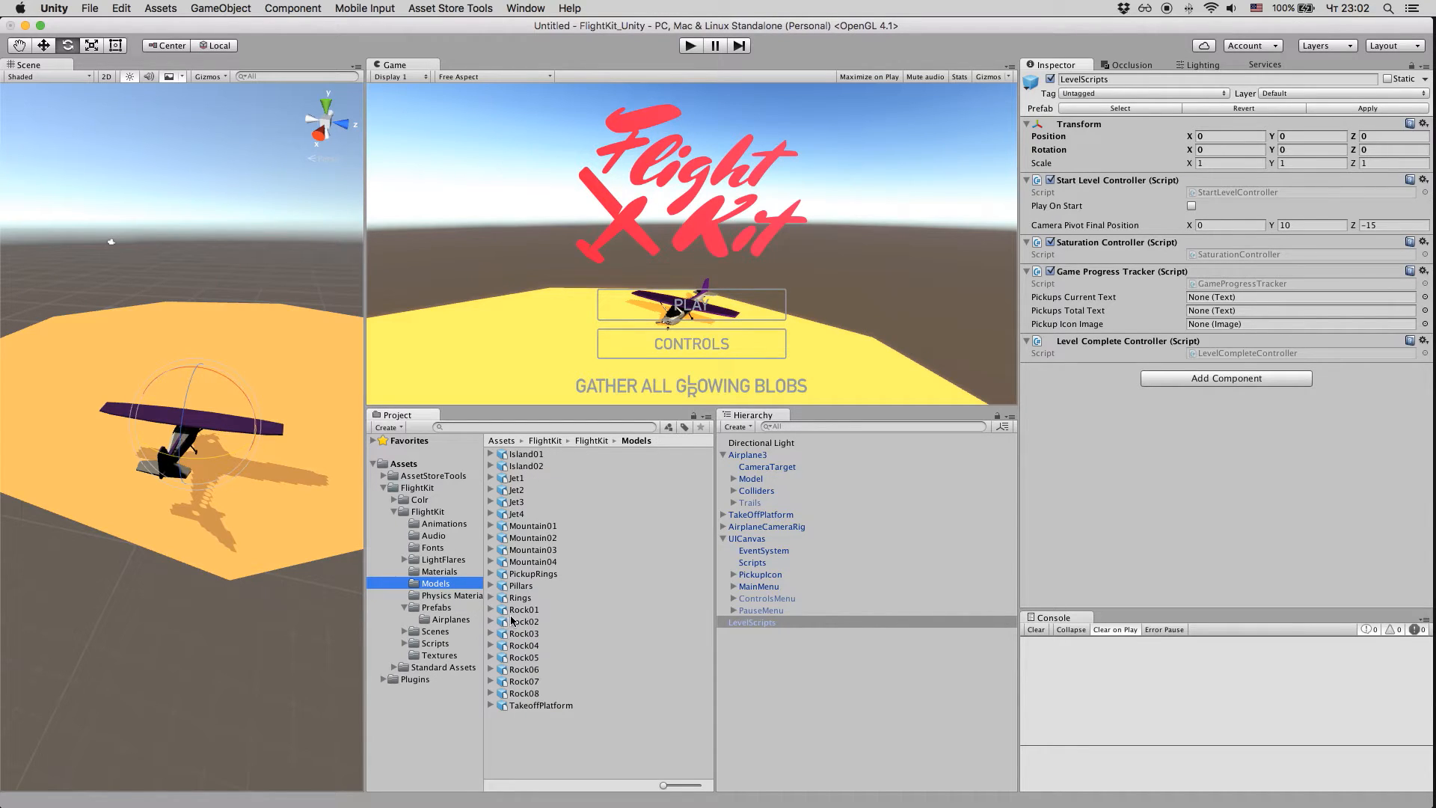
left_click(515, 609)
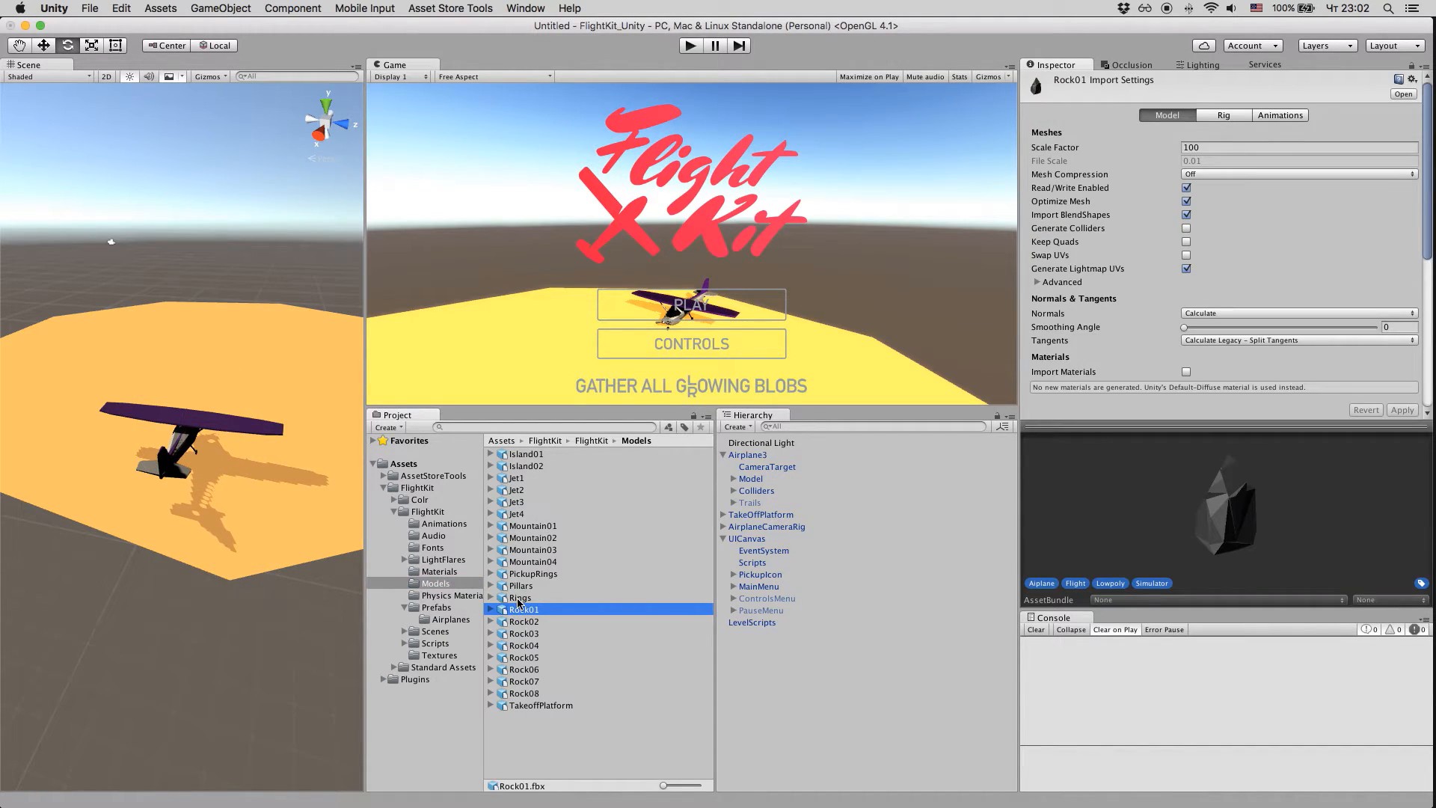
left_click(519, 598)
left_click_drag(1213, 506, 1072, 493)
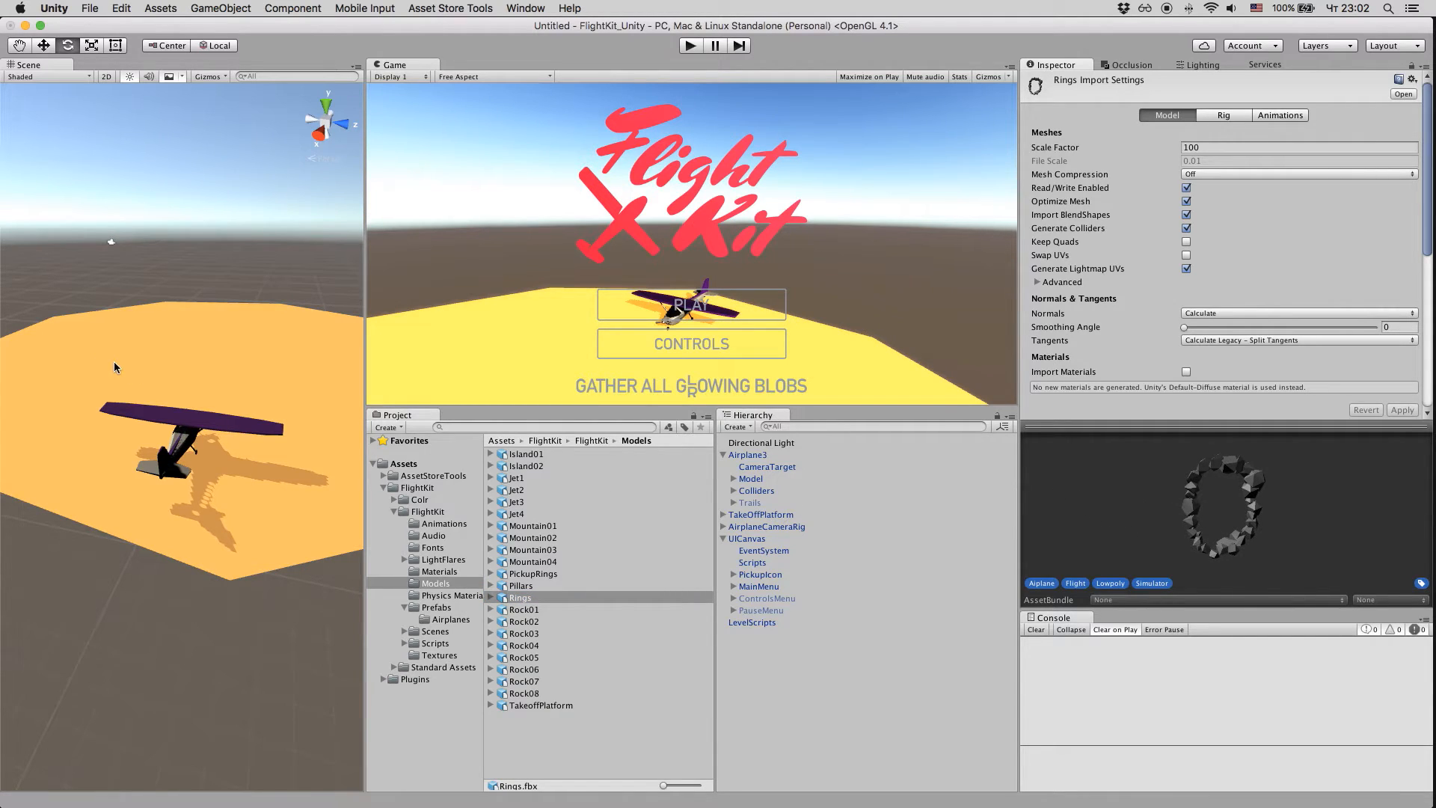
scroll(114, 361, "down", 5)
left_click_drag(501, 598, 226, 345)
Step: Scale the Rings object down uniformly to about 0.225
key("f")
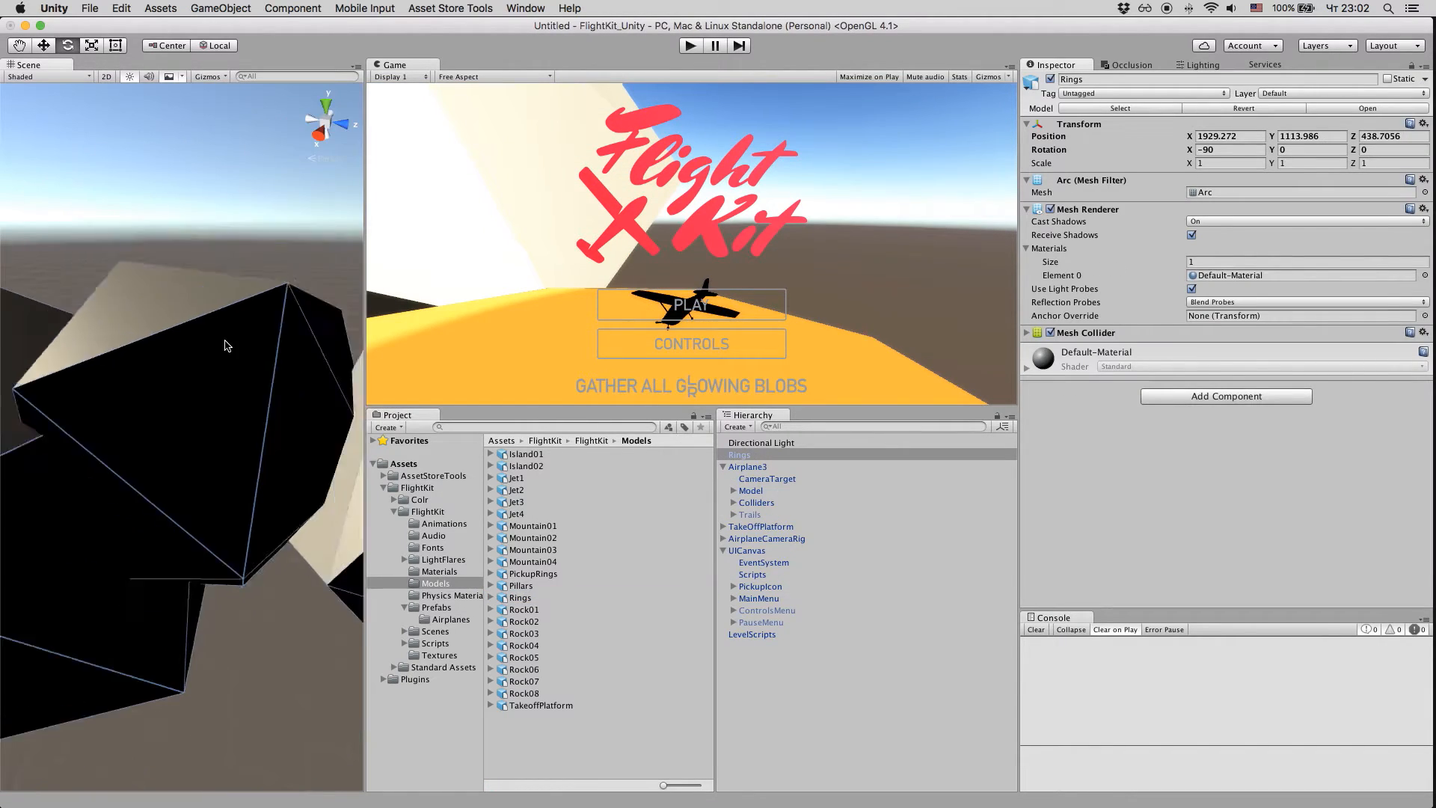
scroll(226, 346, "down", 6)
scroll(192, 417, "down", 6)
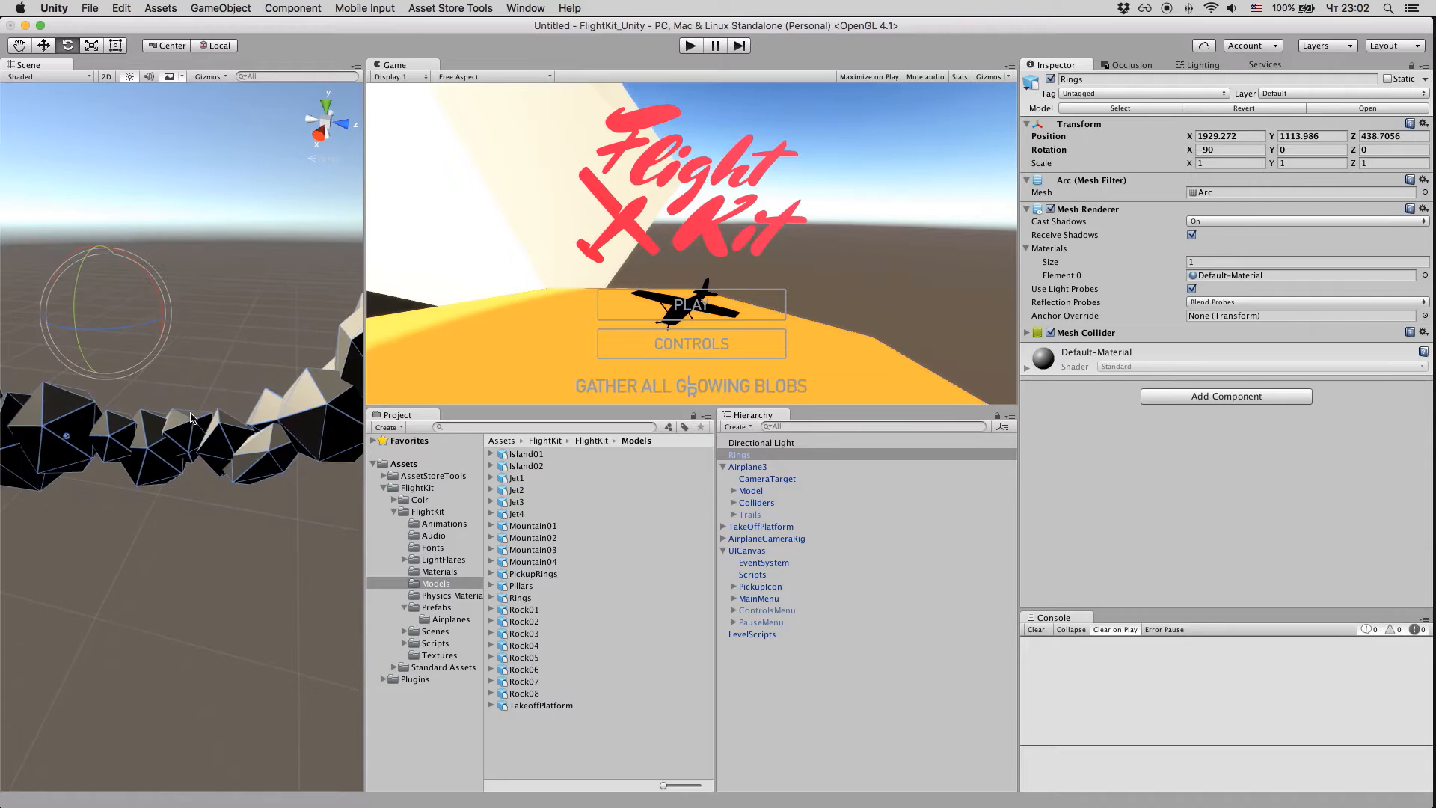
key("r")
left_click_drag(148, 384, 163, 432)
Step: Move the Rings object to about X 1418.5, Y 1205.3, Z 466.77, away from the take-off platform
key("w")
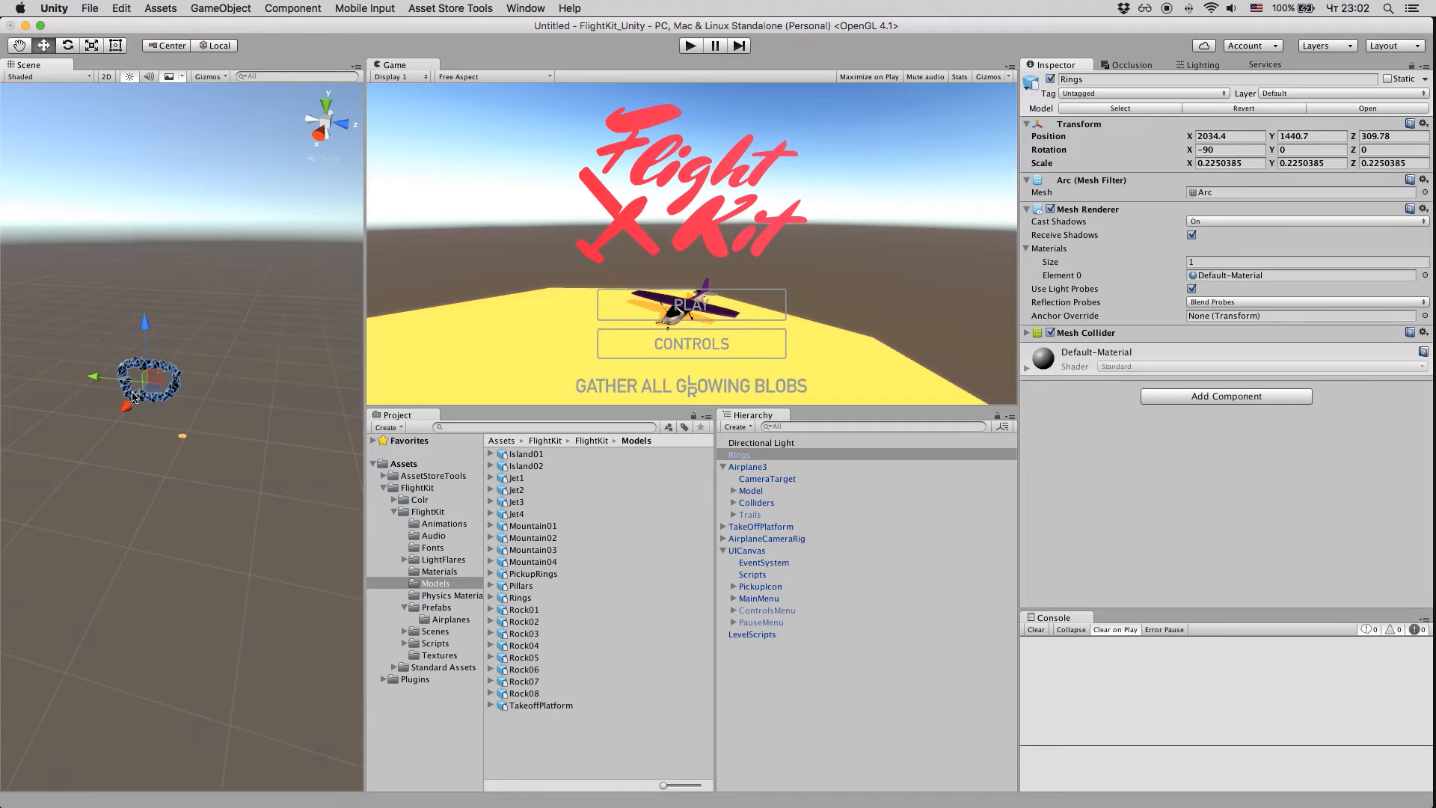
left_click_drag(95, 378, 193, 390)
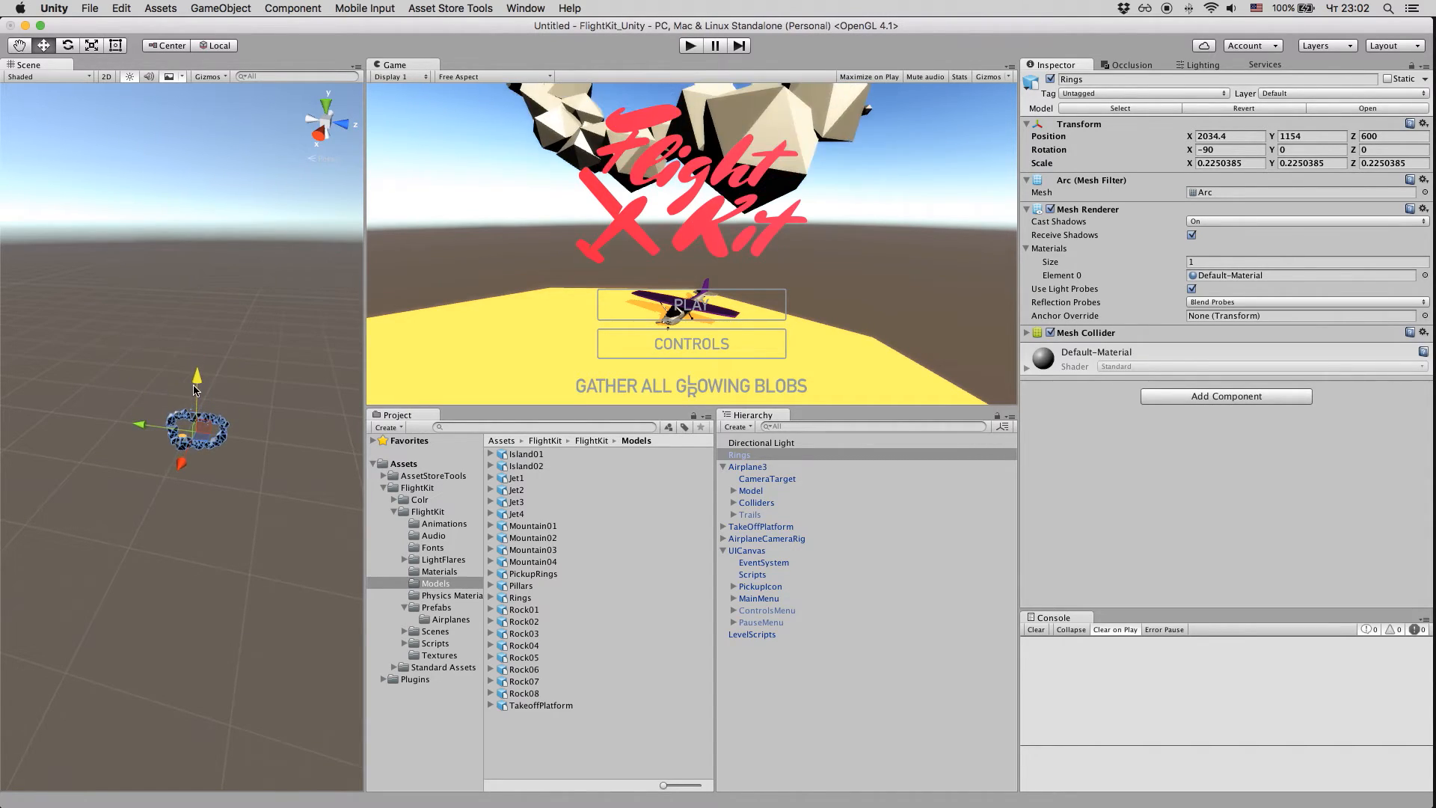
left_click_drag(193, 460, 222, 408)
Step: Scale the Rings object down uniformly to about 0.103 and move it along the X axis to about 1626
key("e")
key("r")
left_click_drag(182, 445, 202, 494)
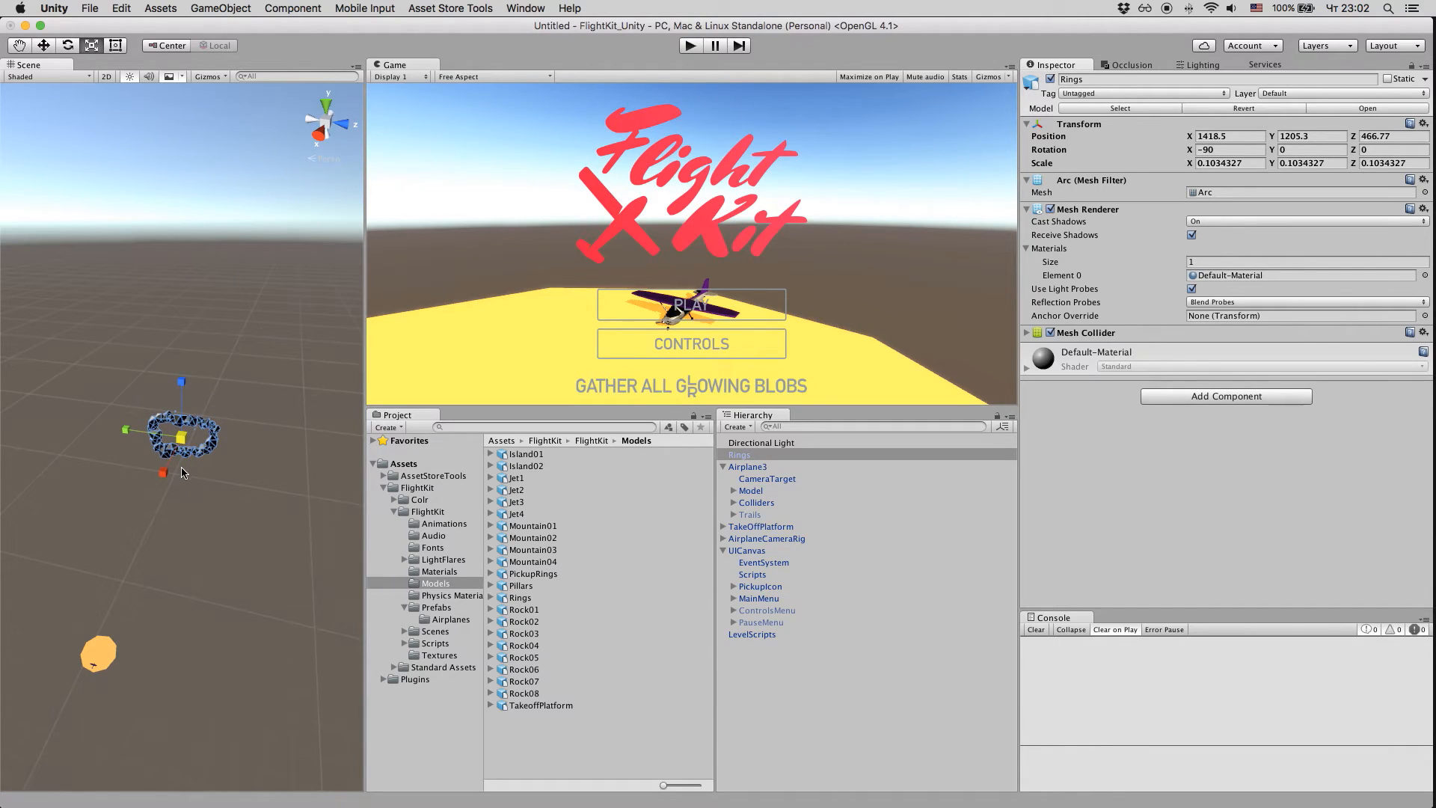
key("w")
left_click_drag(167, 479, 153, 553)
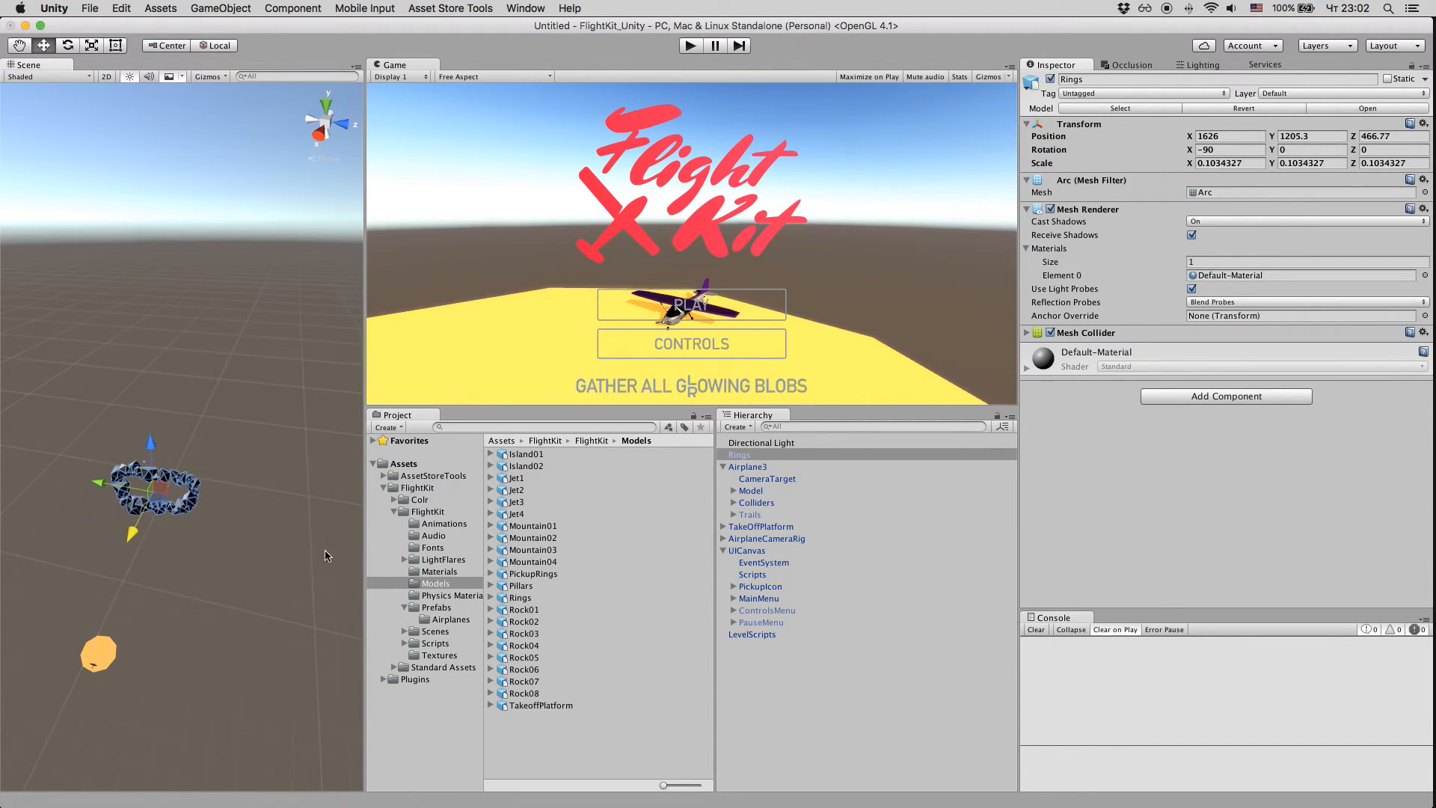
Step: Apply the SceneObject2 material to the Rings object and turn off Enable Lightmap in that material
left_click(424, 572)
left_click(546, 604)
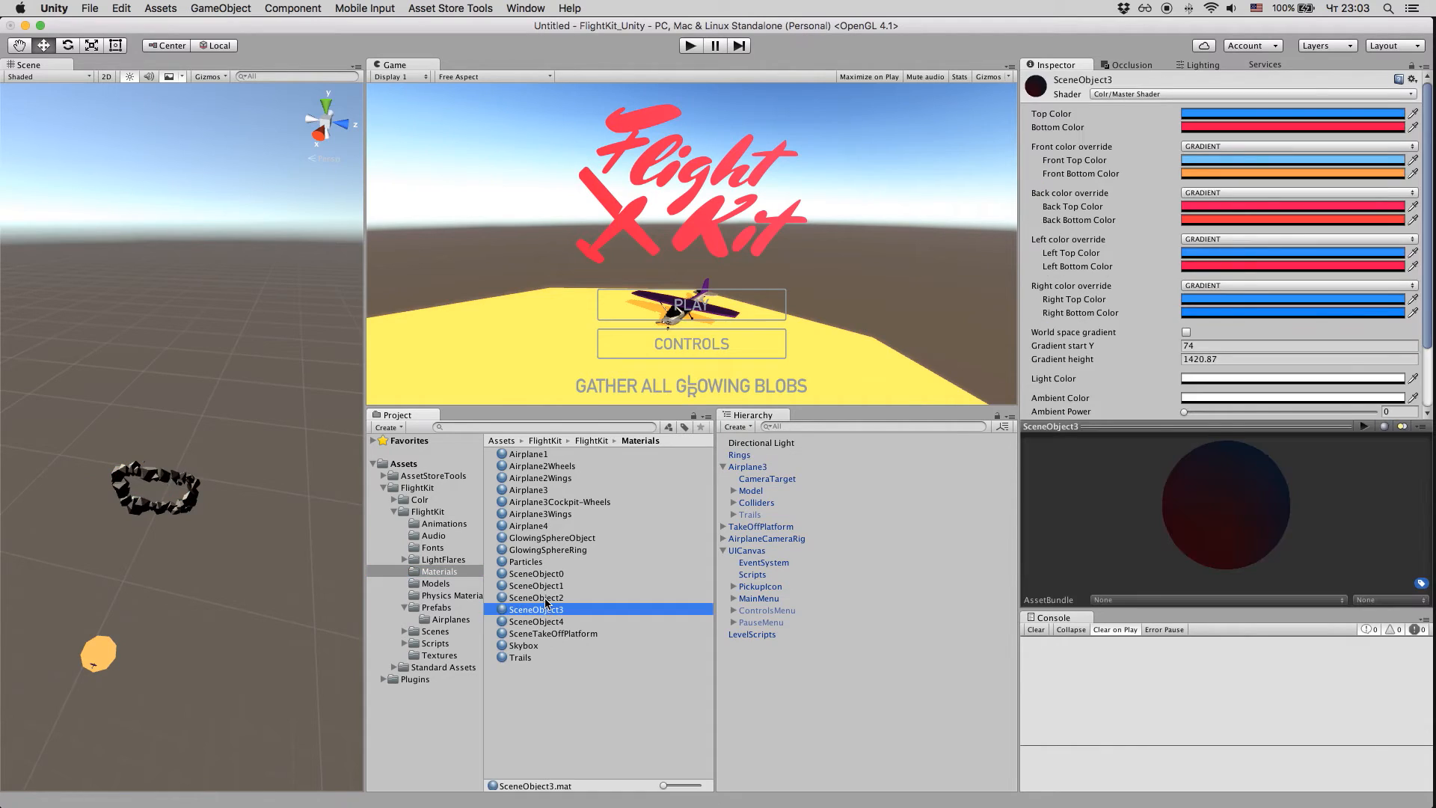
left_click(546, 598)
left_click_drag(499, 601, 191, 511)
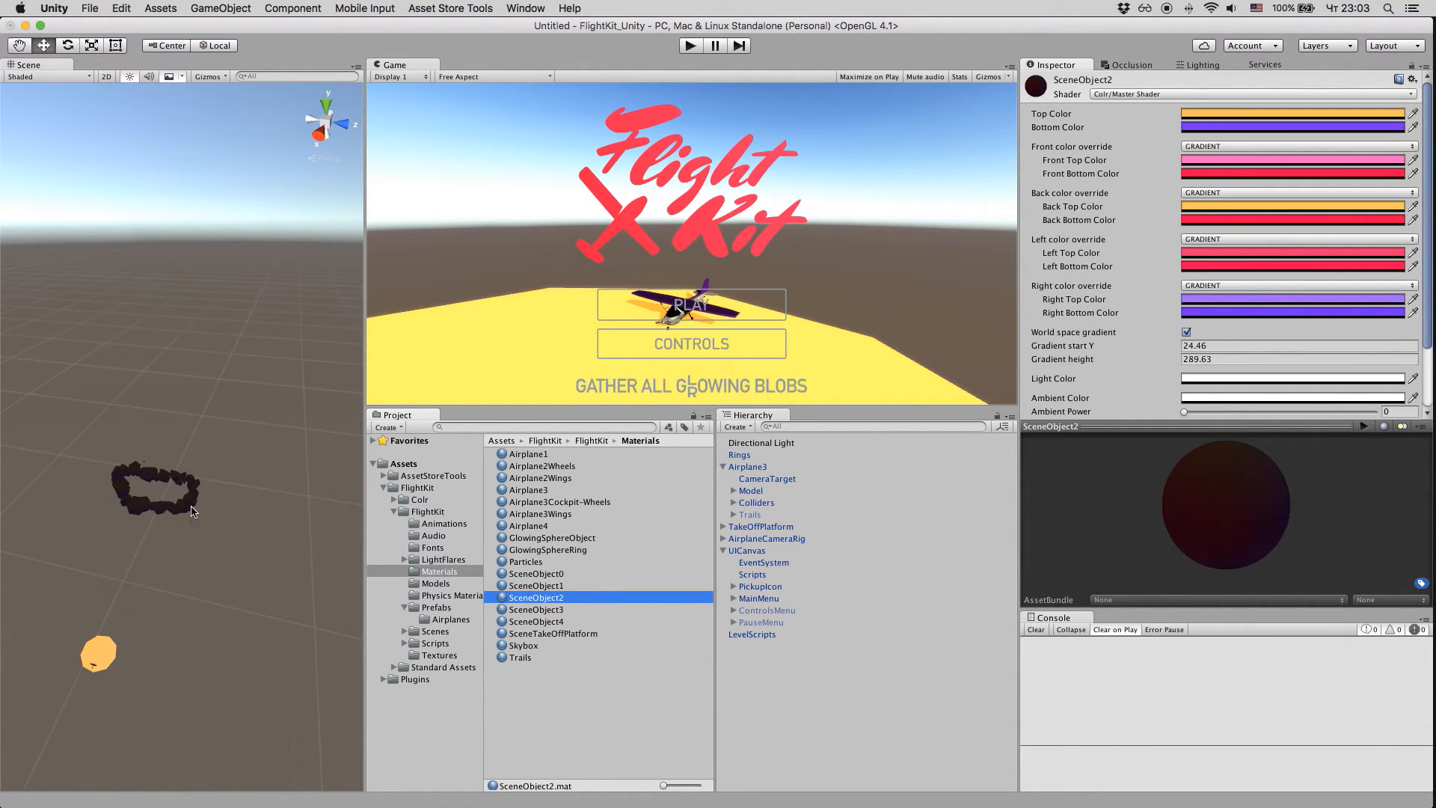
scroll(1037, 354, "down", 3)
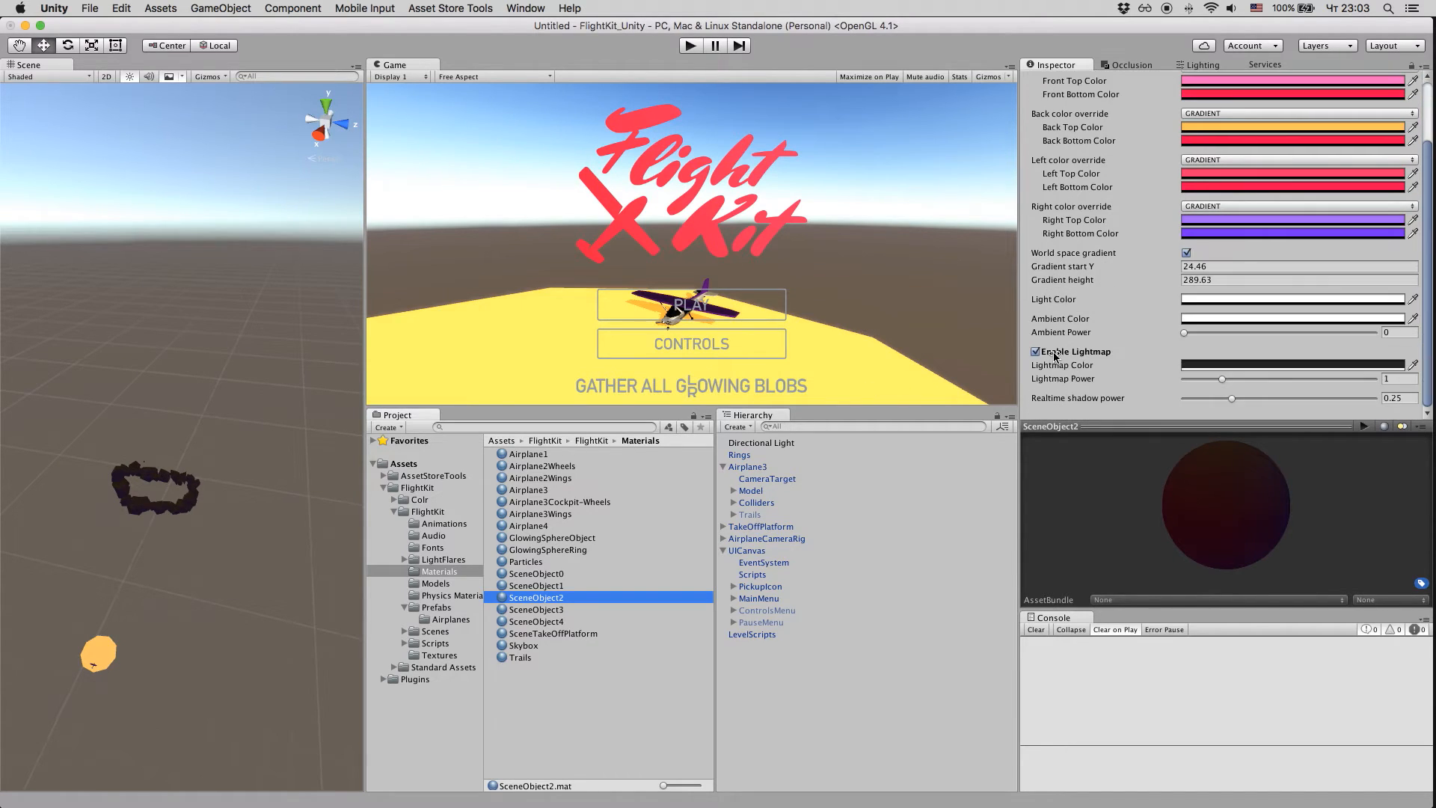
left_click(1036, 352)
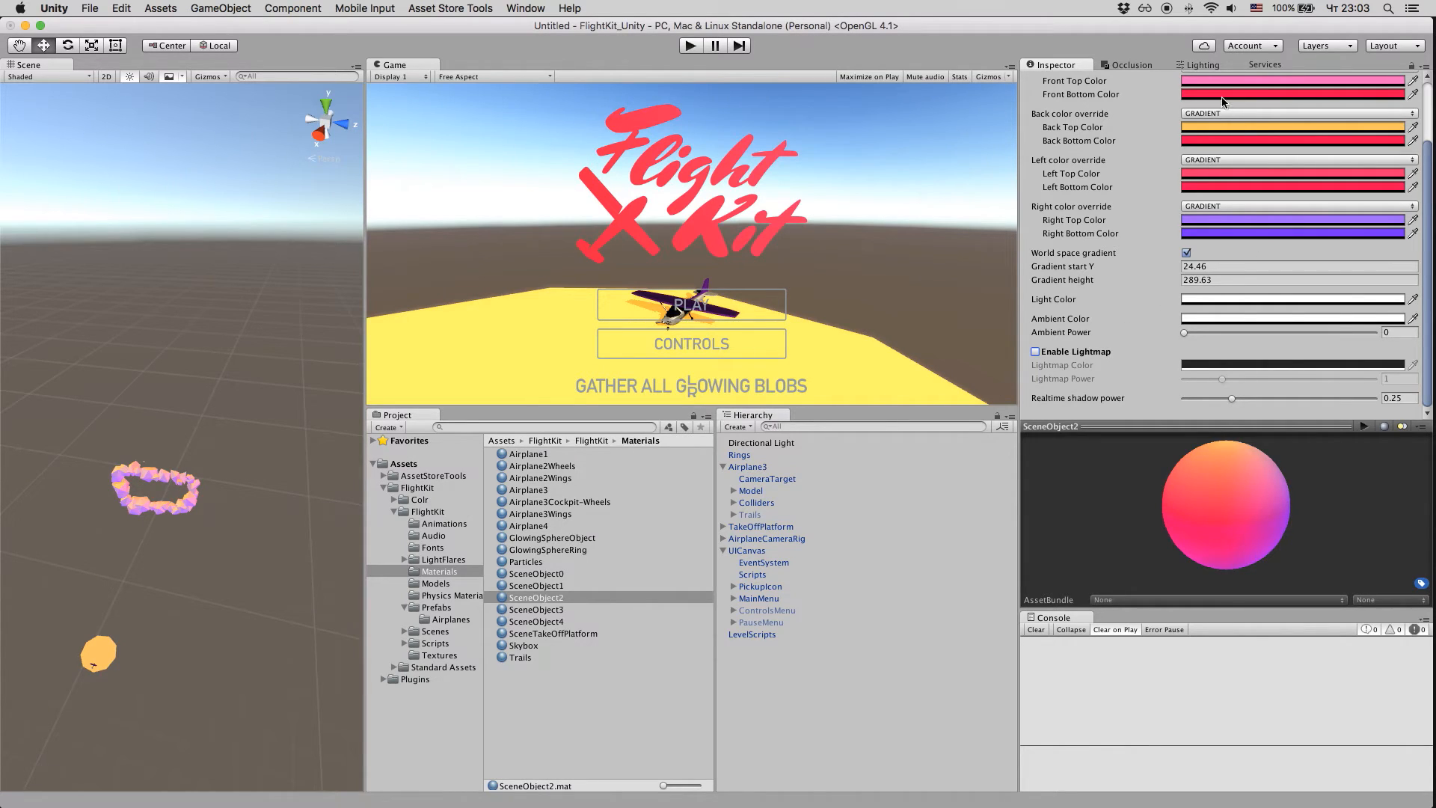
Step: Set the scene's environment lighting skybox to the Skybox material
left_click(1209, 66)
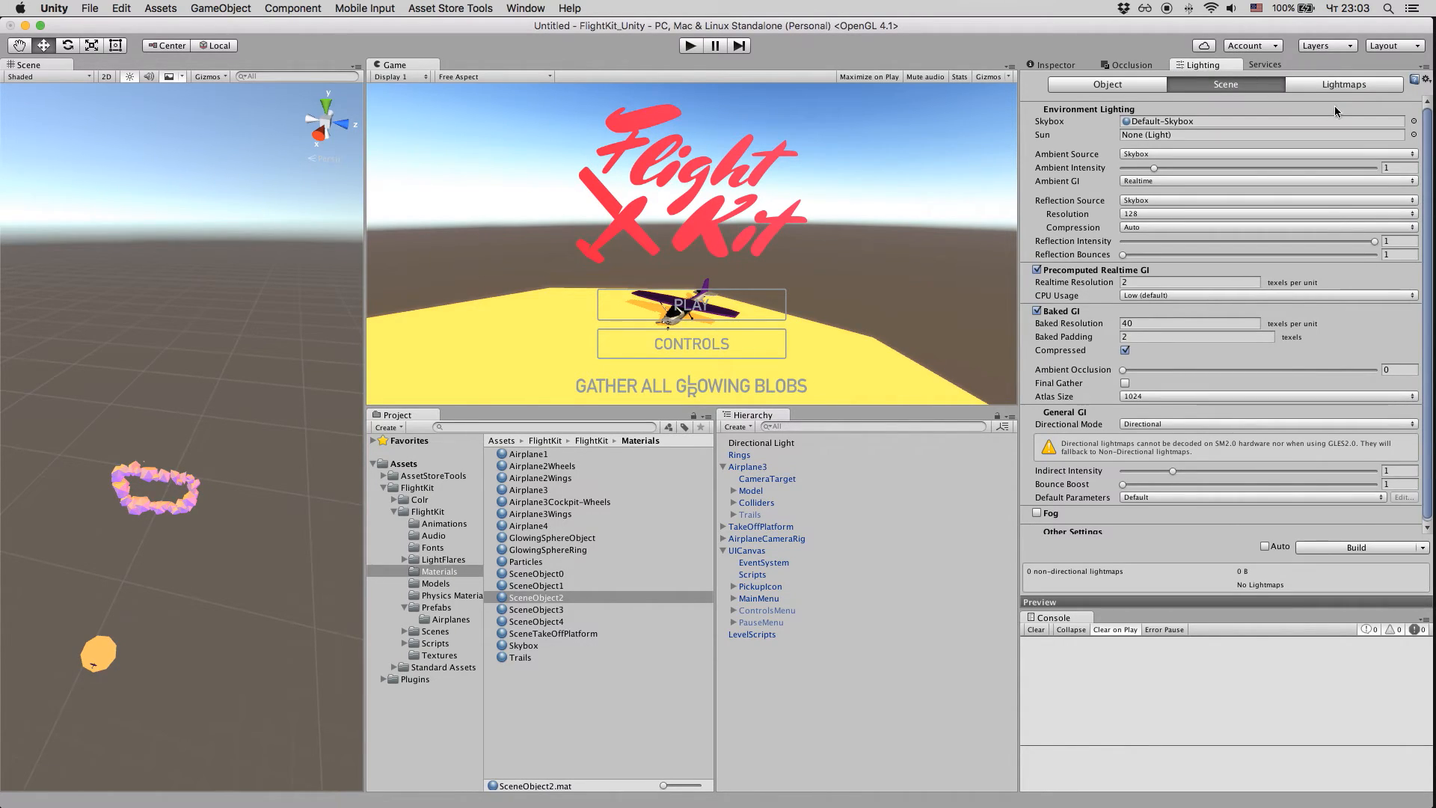
left_click(1414, 121)
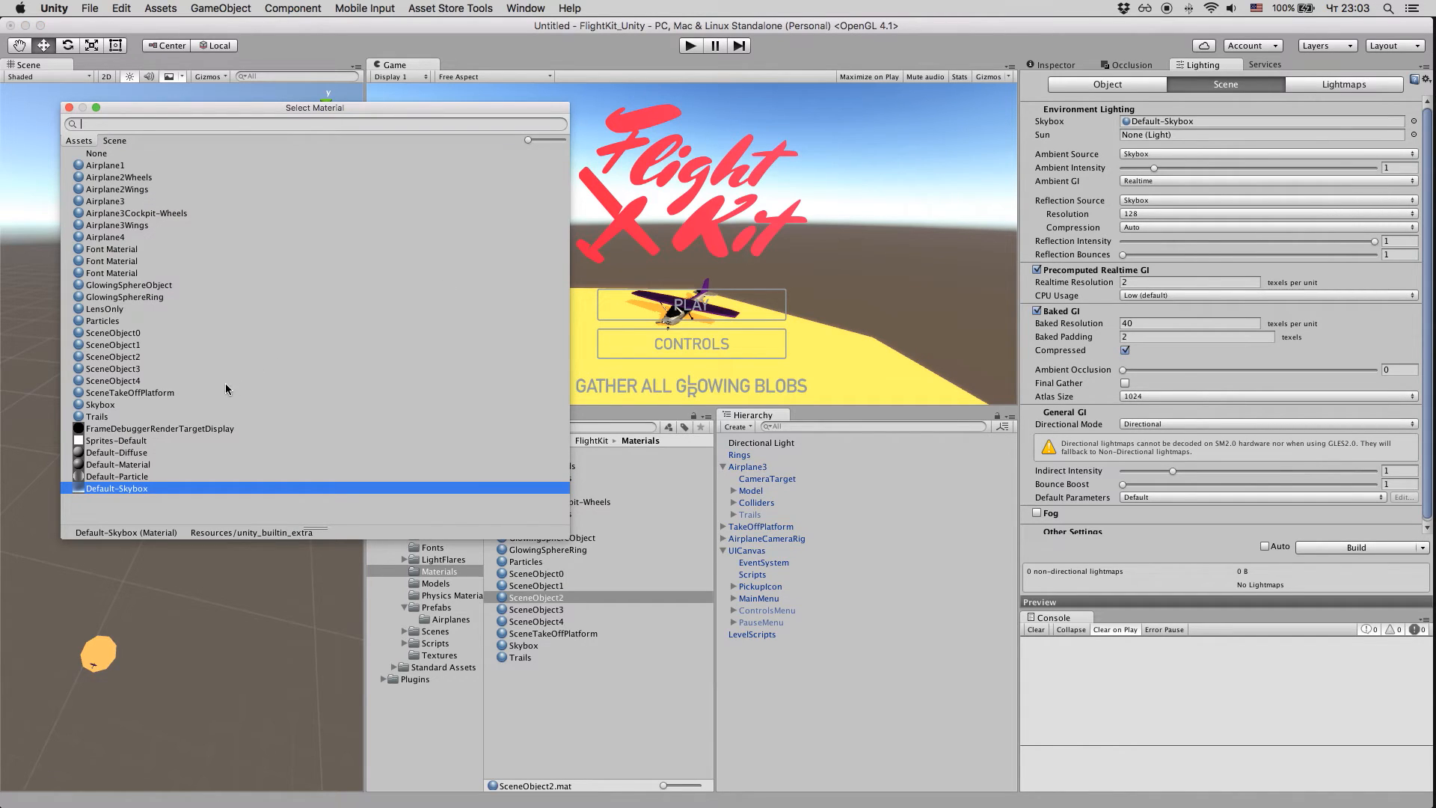
double_click(98, 405)
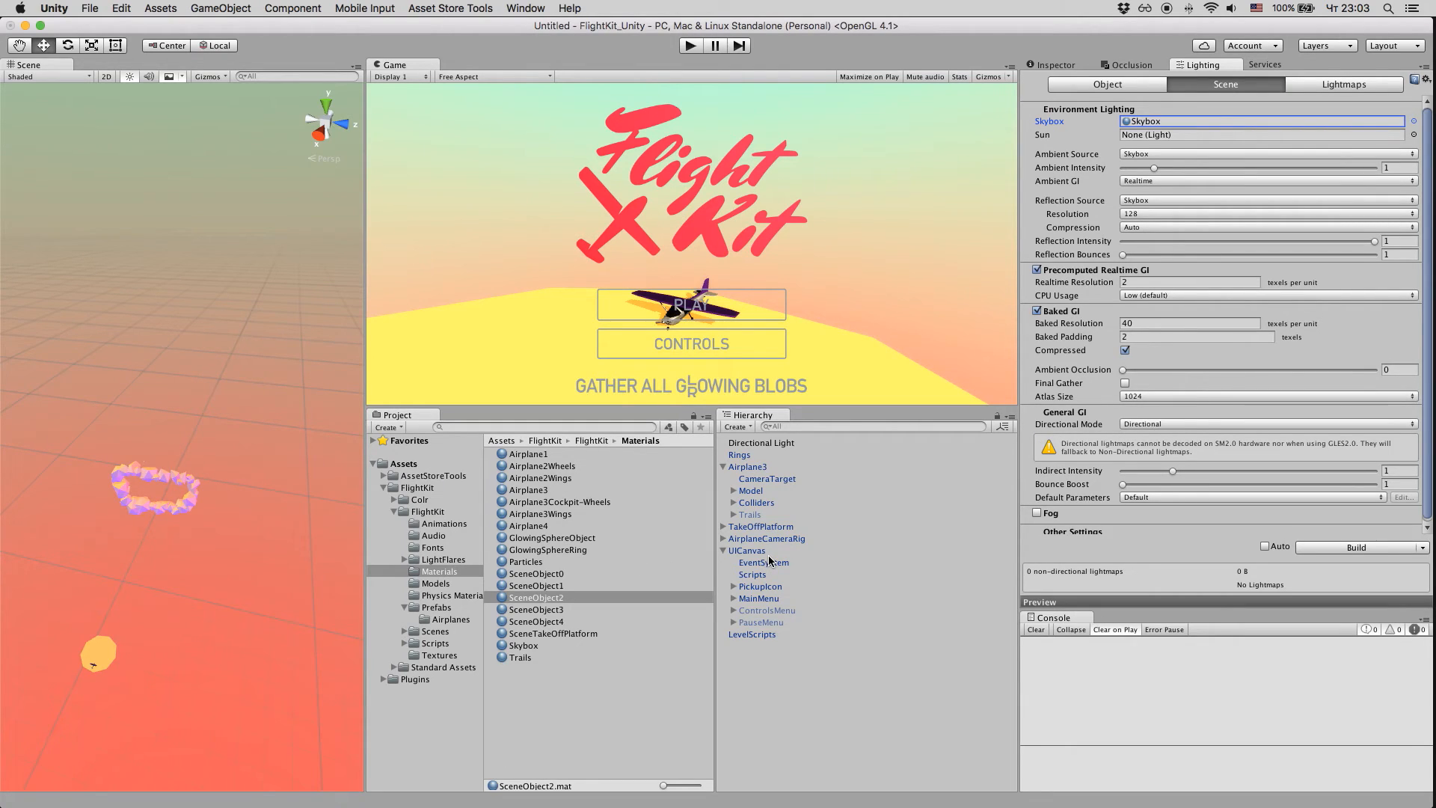
Step: Inspect the script components attached to the Scripts object under UICanvas
left_click(775, 574)
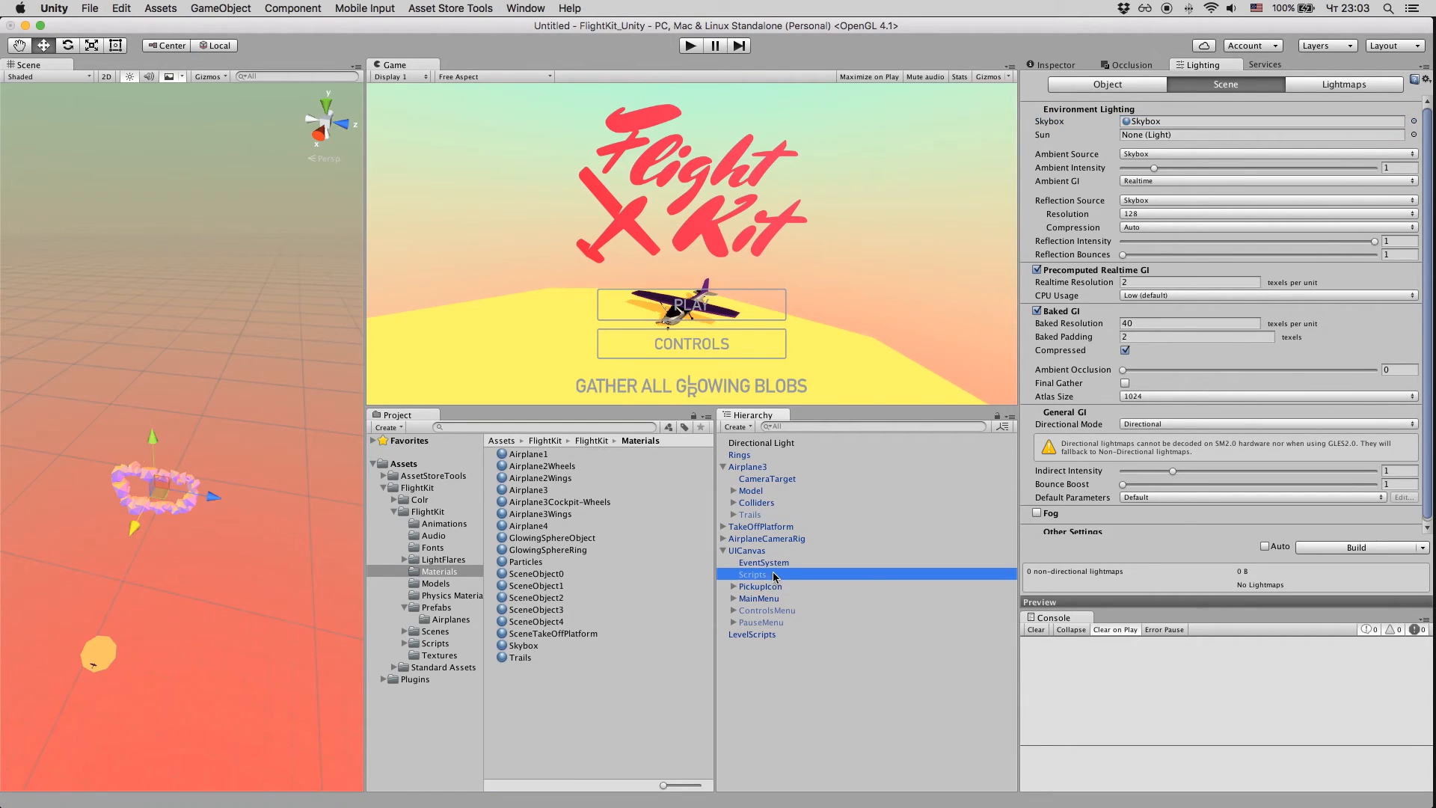
left_click(1057, 67)
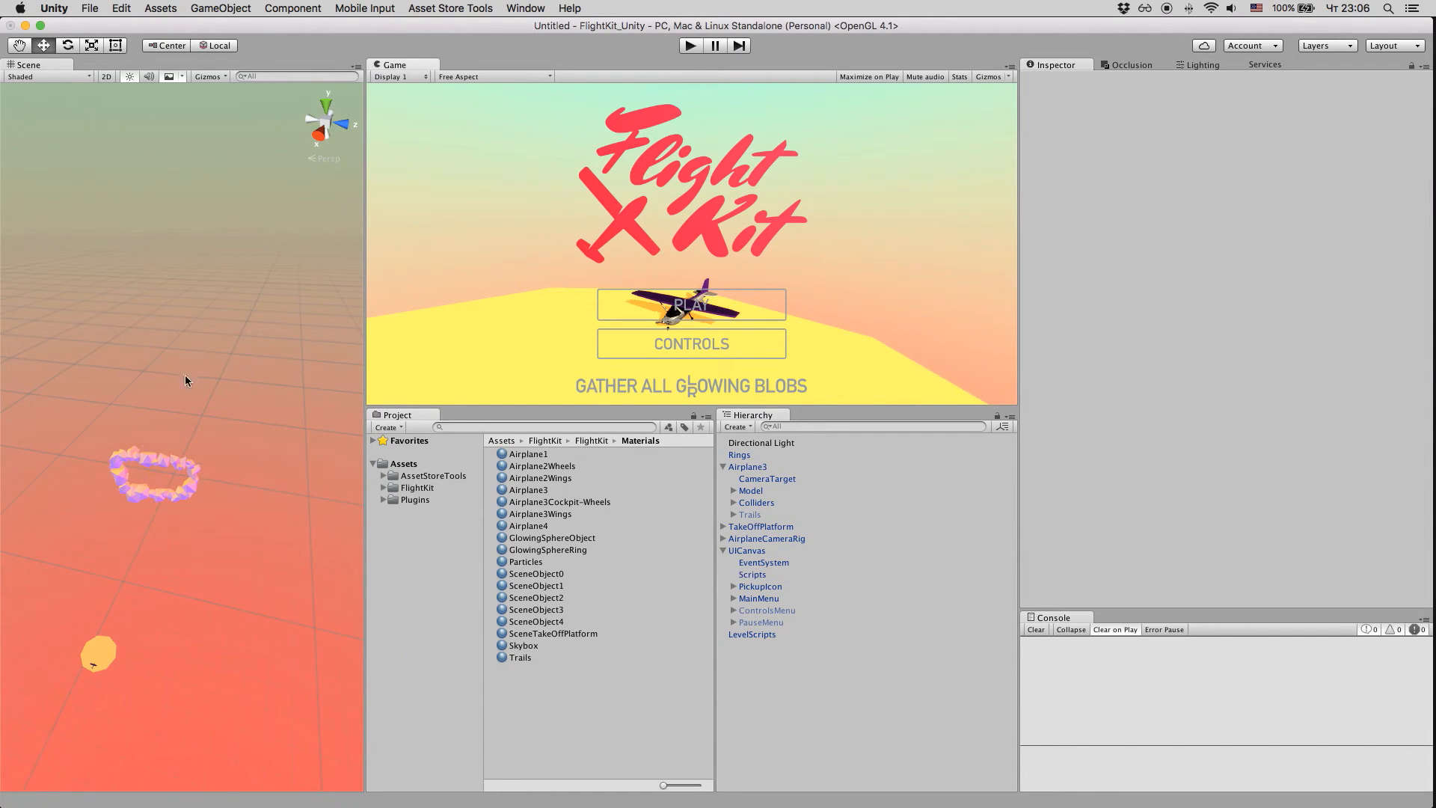
Step: Lower the Rings object to Y 1097 and move it along the X axis to 1441, closer to the take-off platform
middle_click_drag(186, 375, 230, 193)
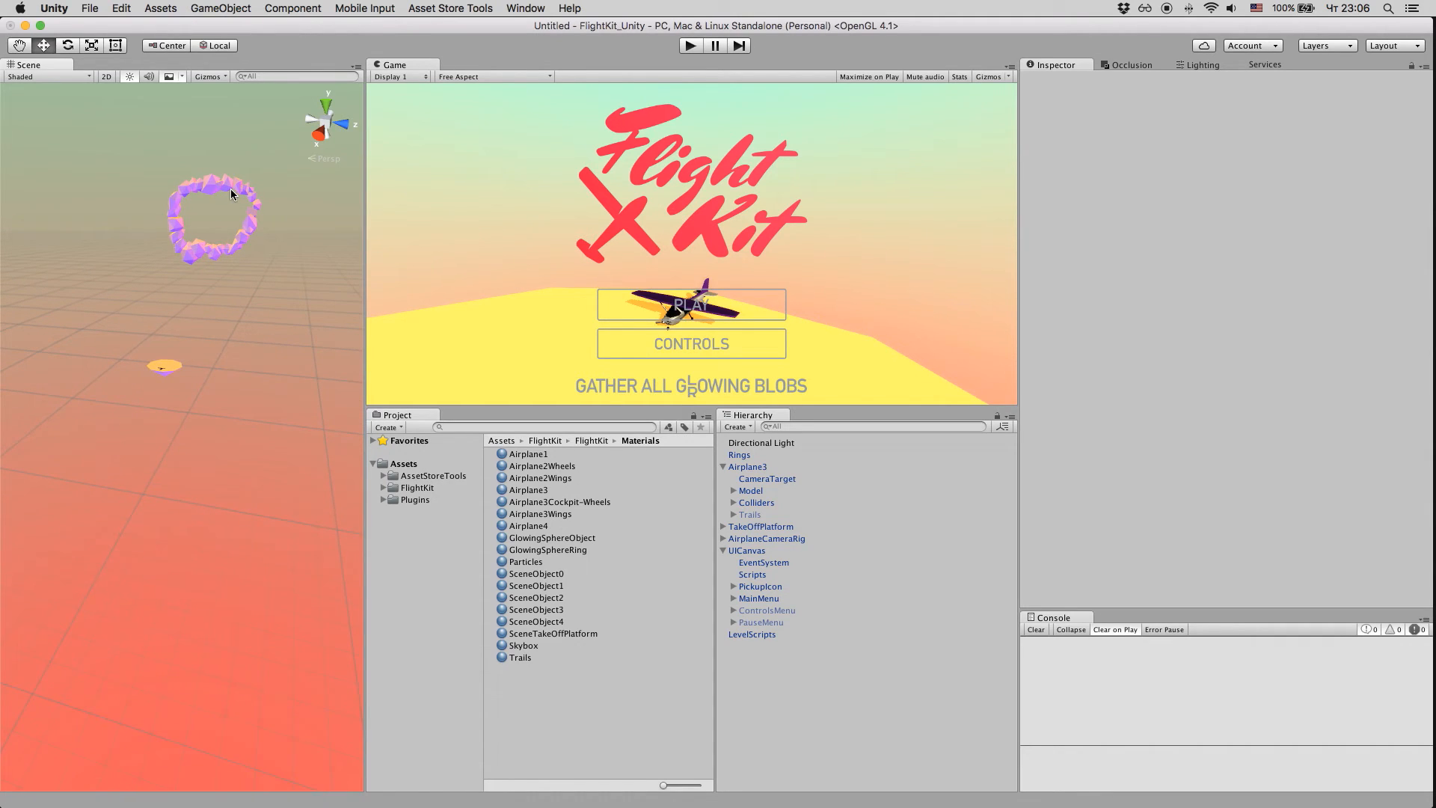
left_click(228, 184)
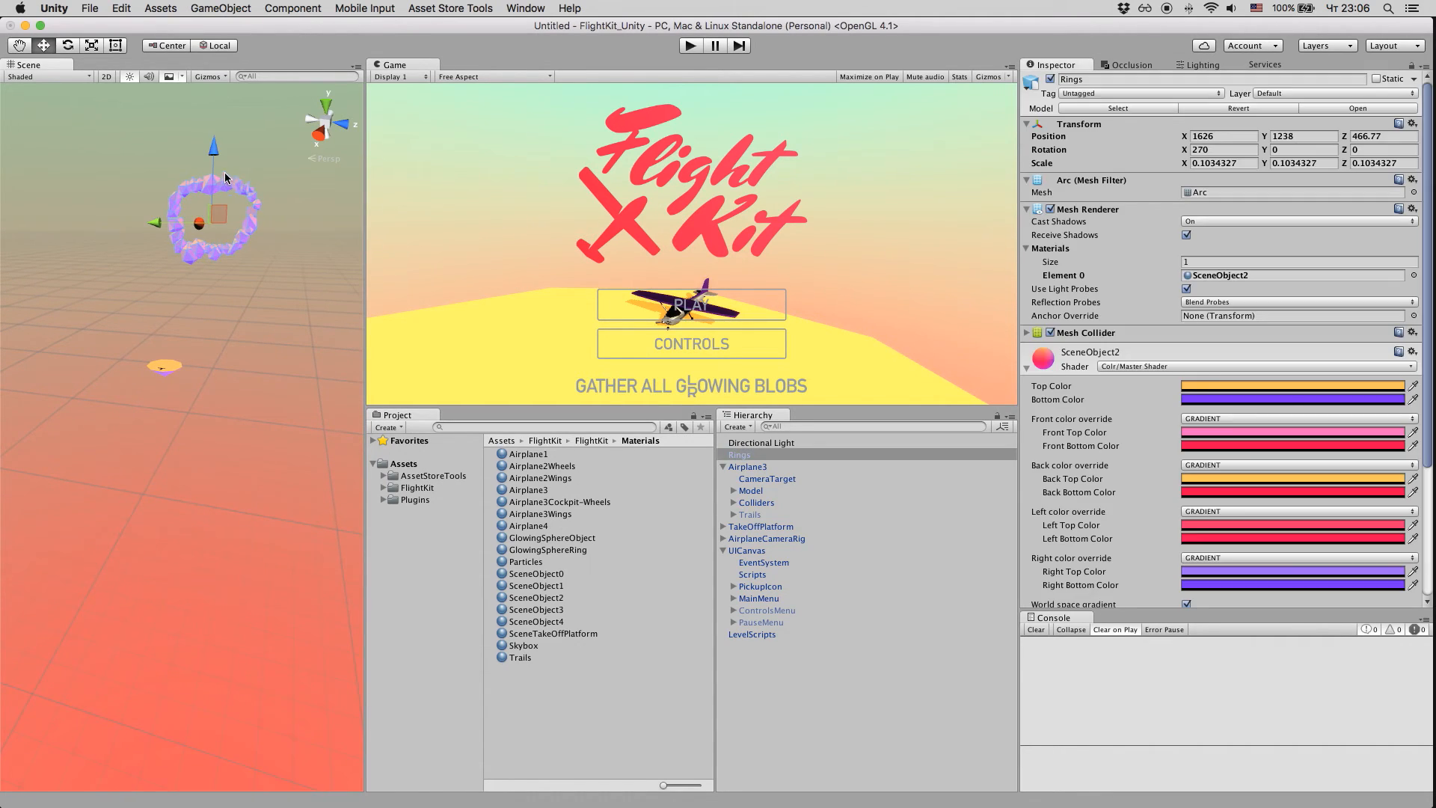
left_click_drag(210, 155, 199, 248)
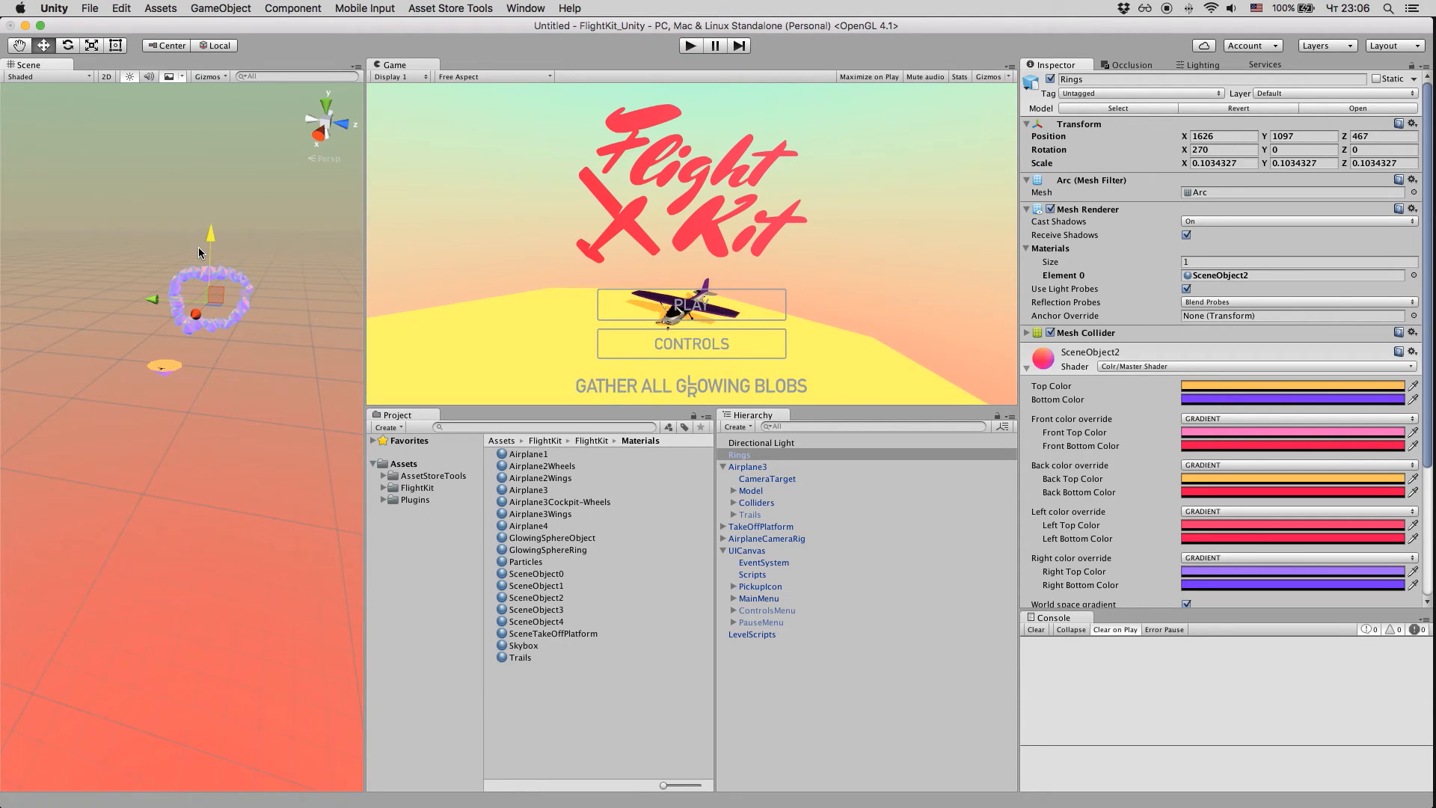
left_click_drag(187, 315, 215, 295)
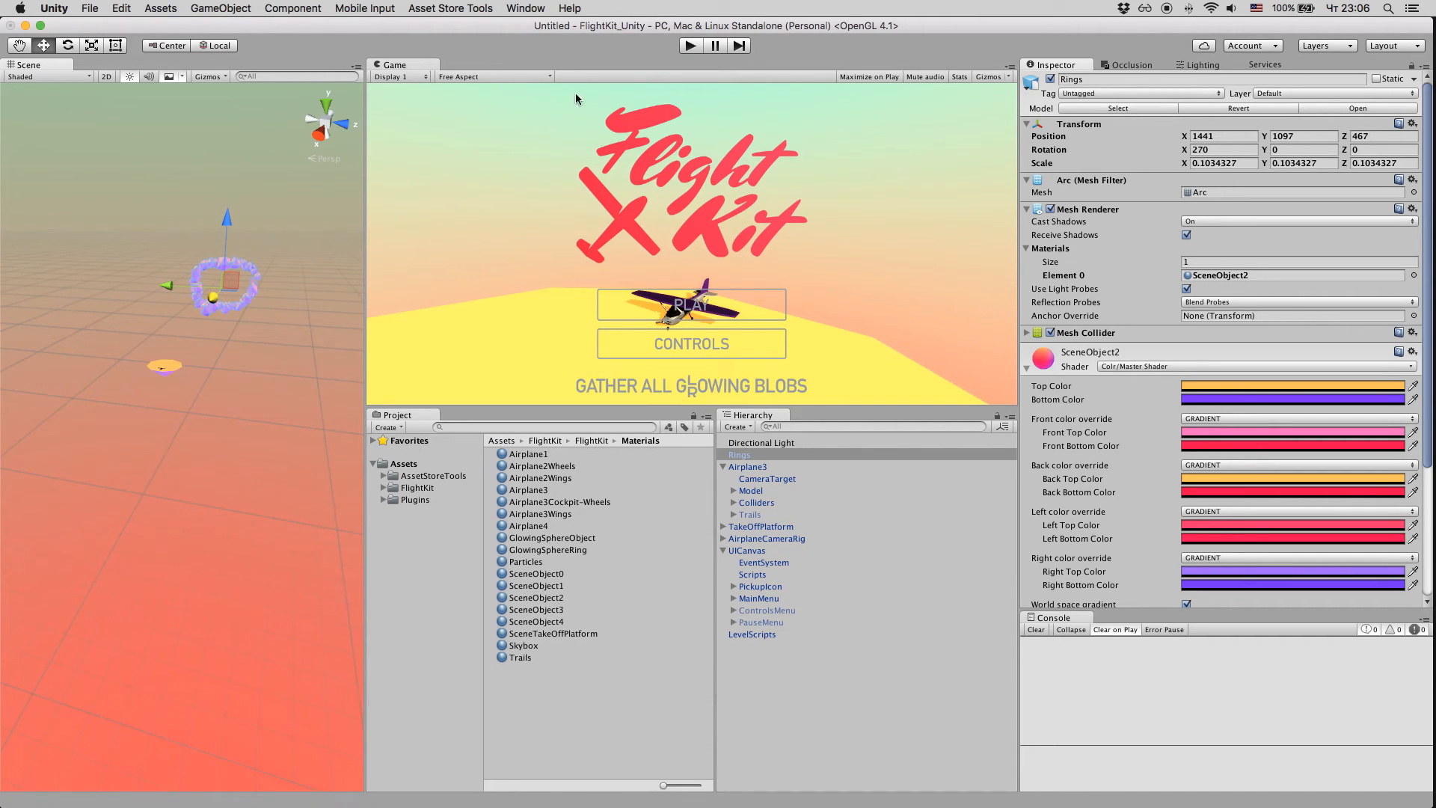
Step: Run the scene in play mode and start the flight from the game's main menu
left_click(689, 46)
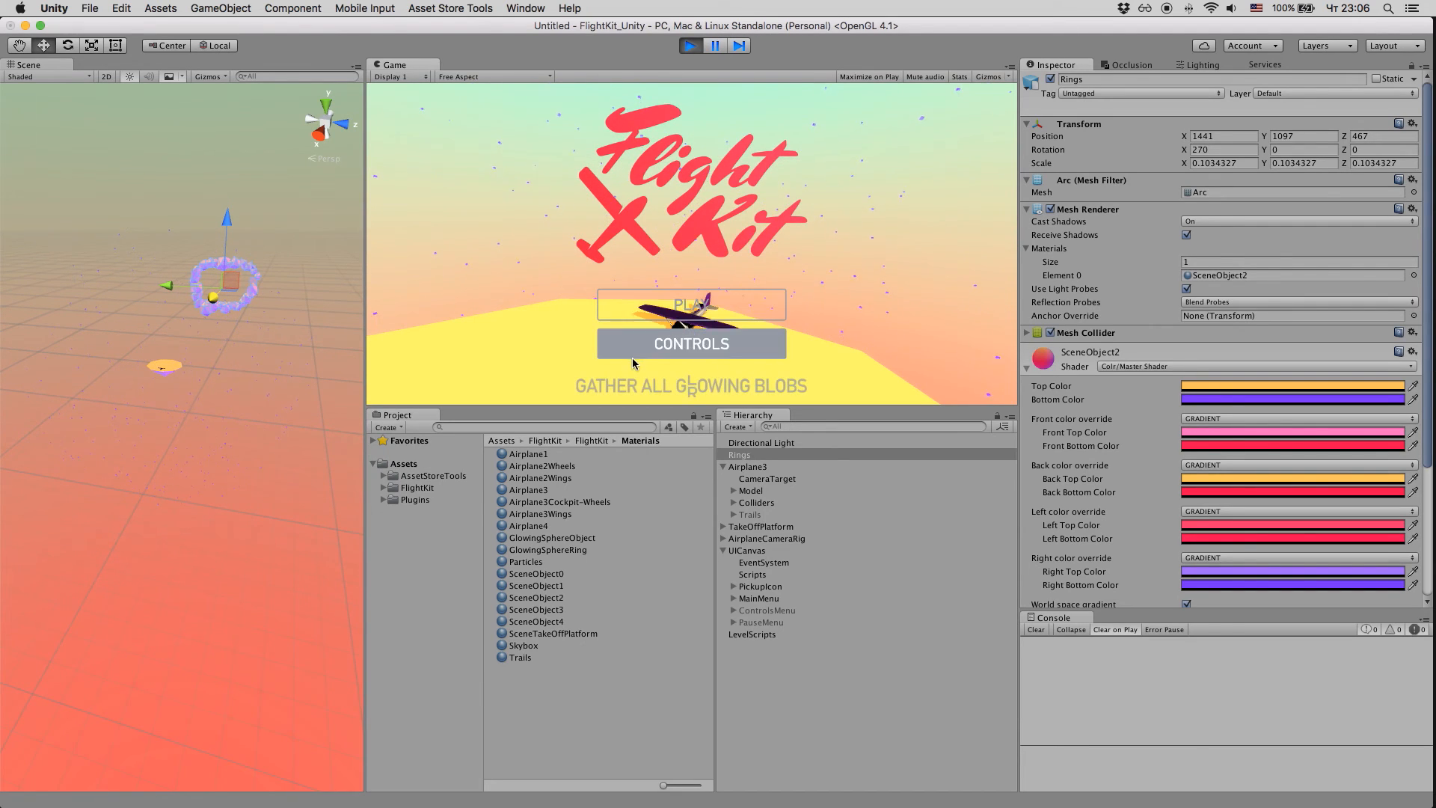
left_click(668, 312)
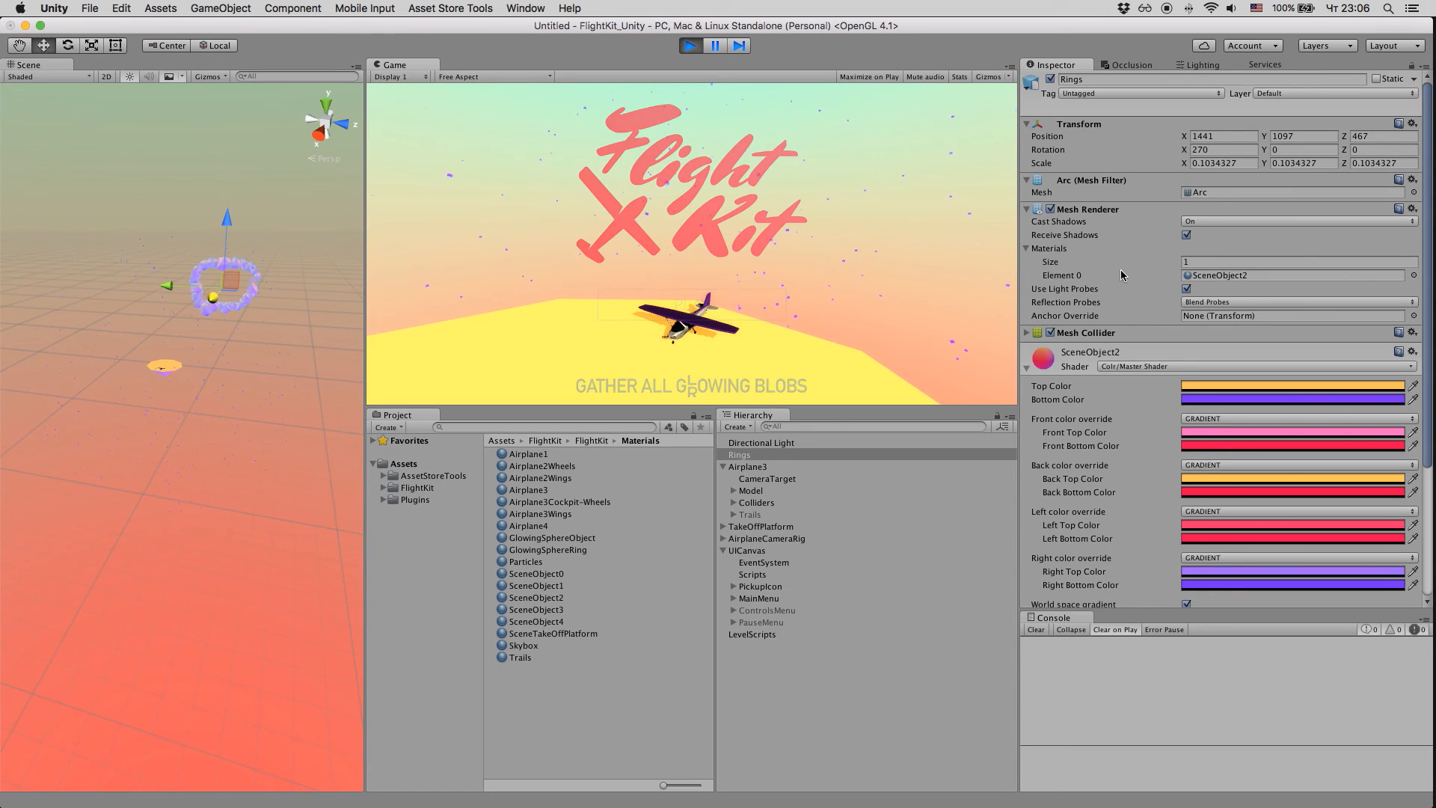